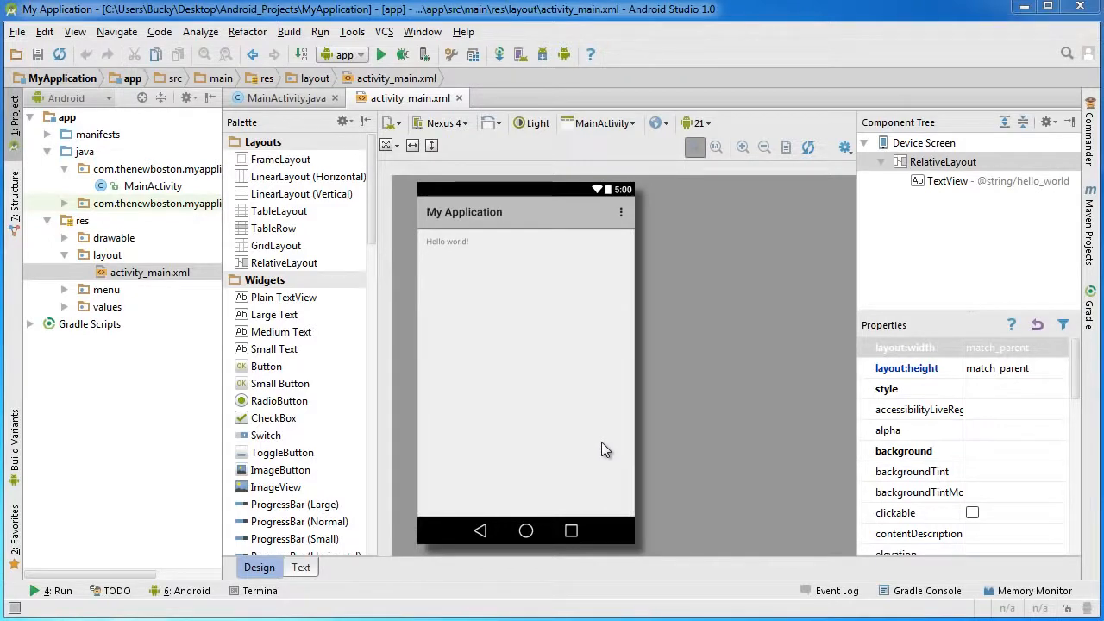
# Open the list of virtual devices and start creating a new virtual device.
pyautogui.click(281, 100)
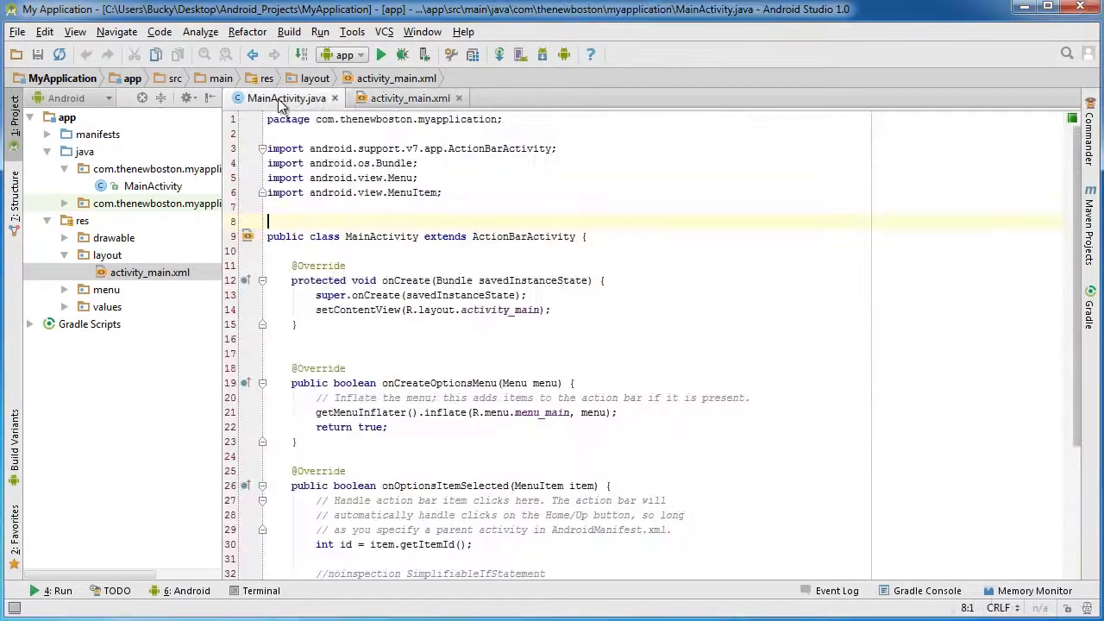
pyautogui.click(403, 102)
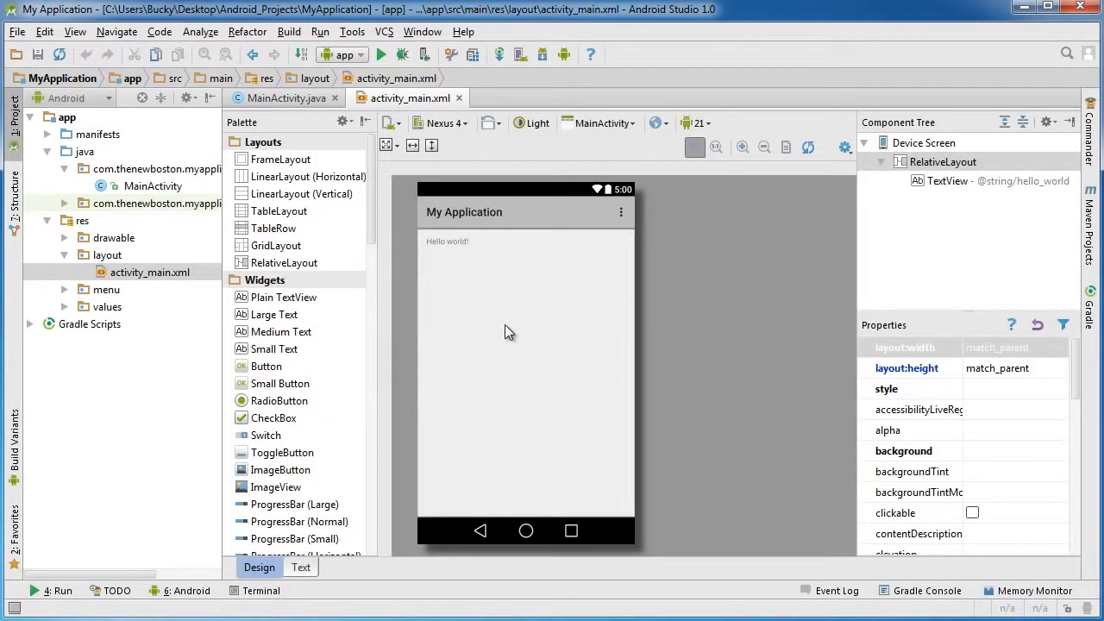
pyautogui.click(521, 56)
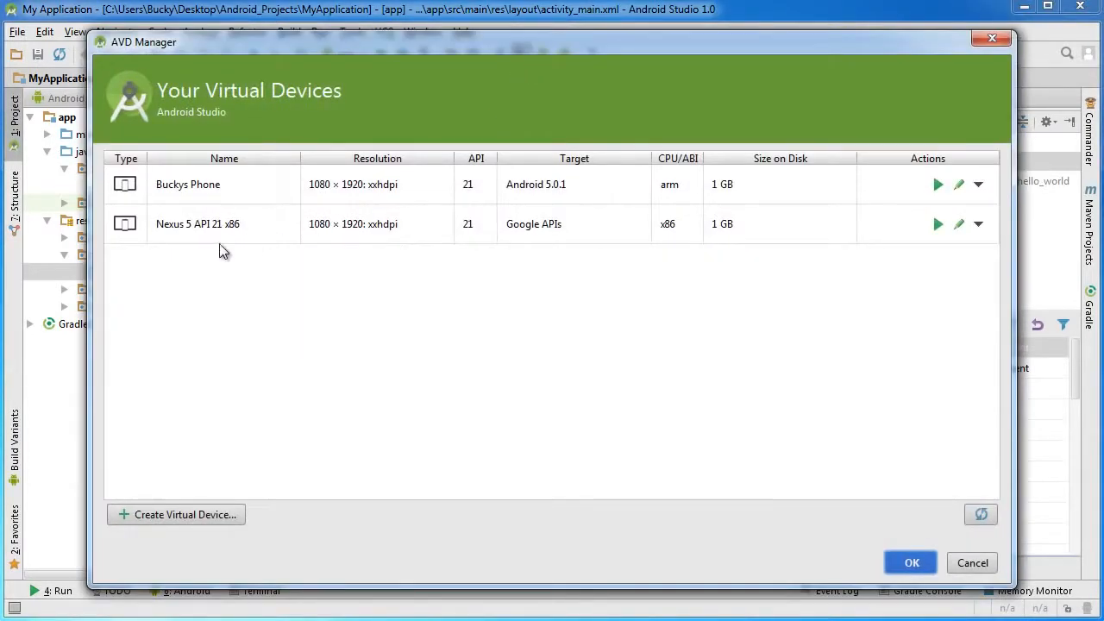
pyautogui.click(241, 218)
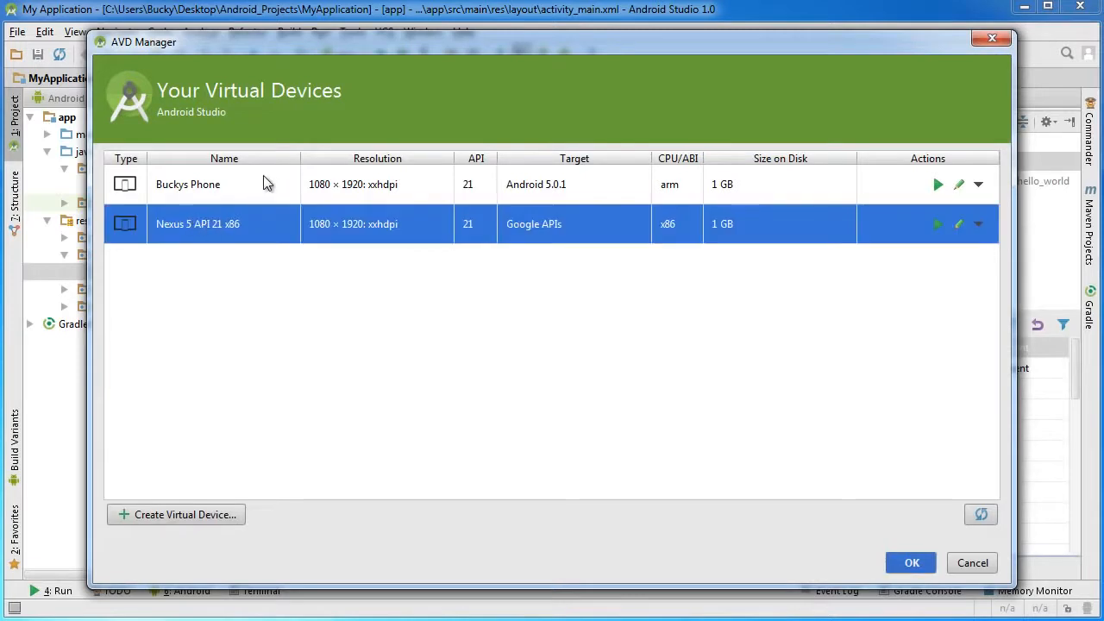
pyautogui.click(263, 181)
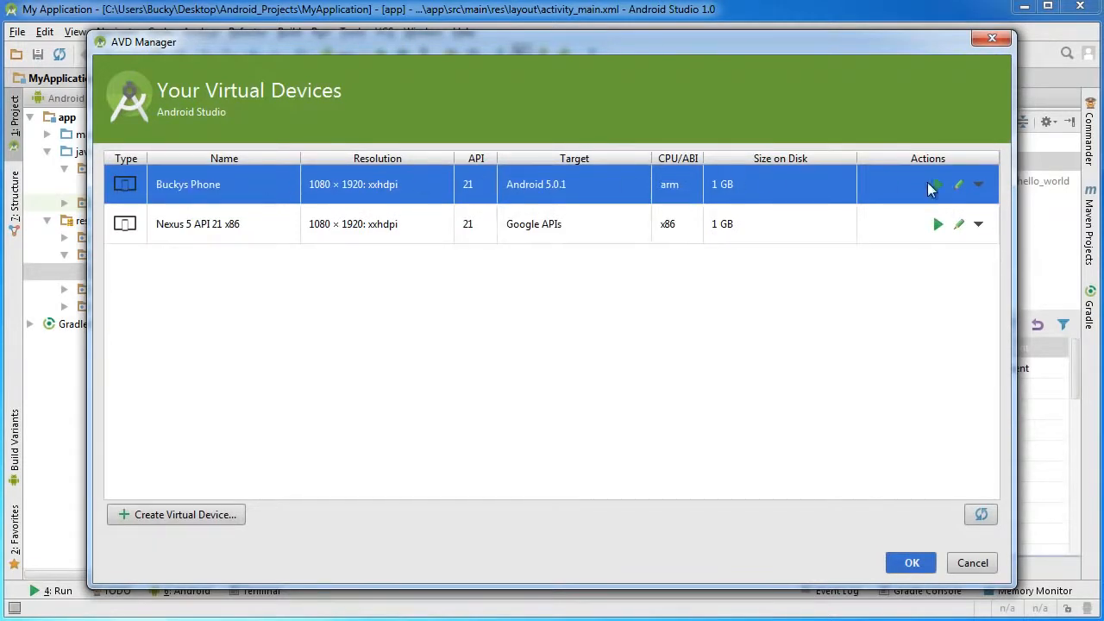
pyautogui.click(229, 224)
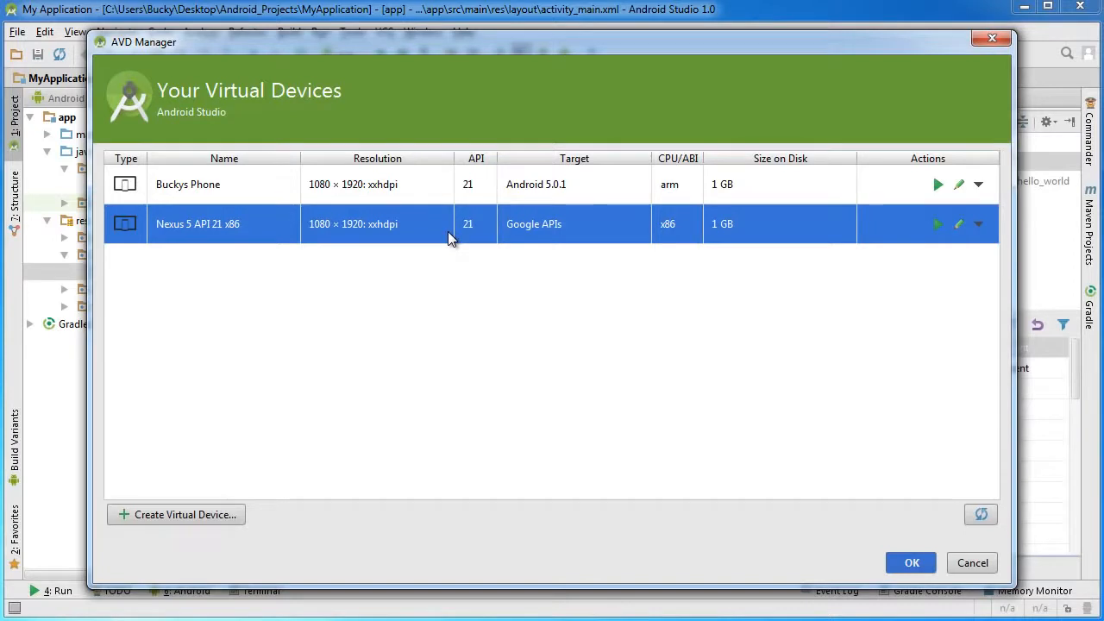
pyautogui.click(169, 515)
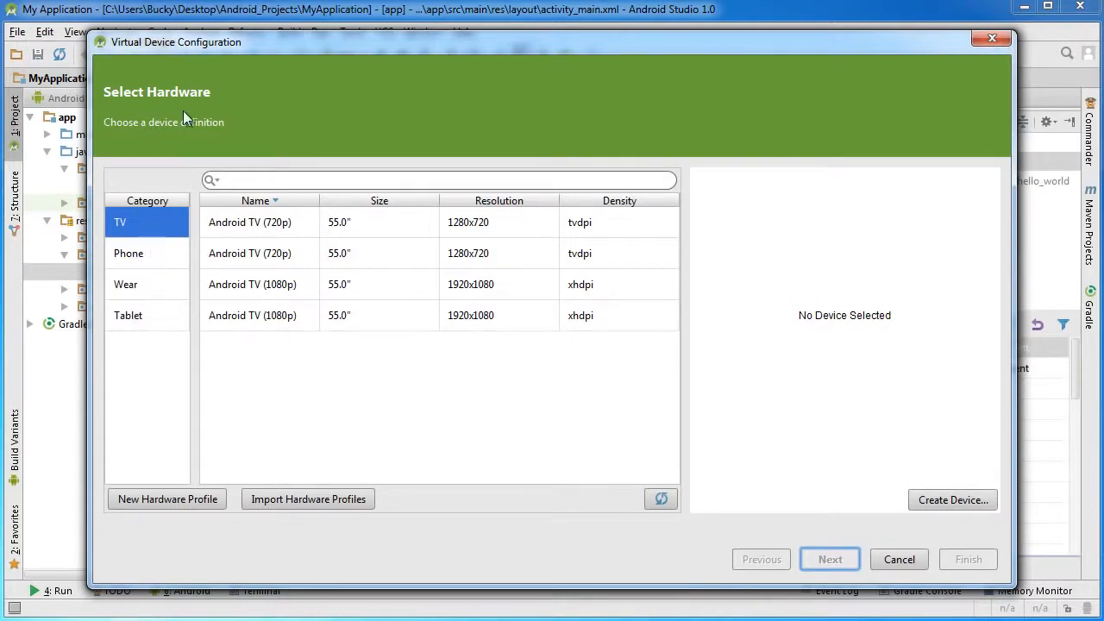
# Browse the wear, tablet and phone hardware categories and compare the Nexus 5 (Edited), Nexus 5 and Nexus 4 definitions.
pyautogui.click(139, 259)
pyautogui.click(138, 283)
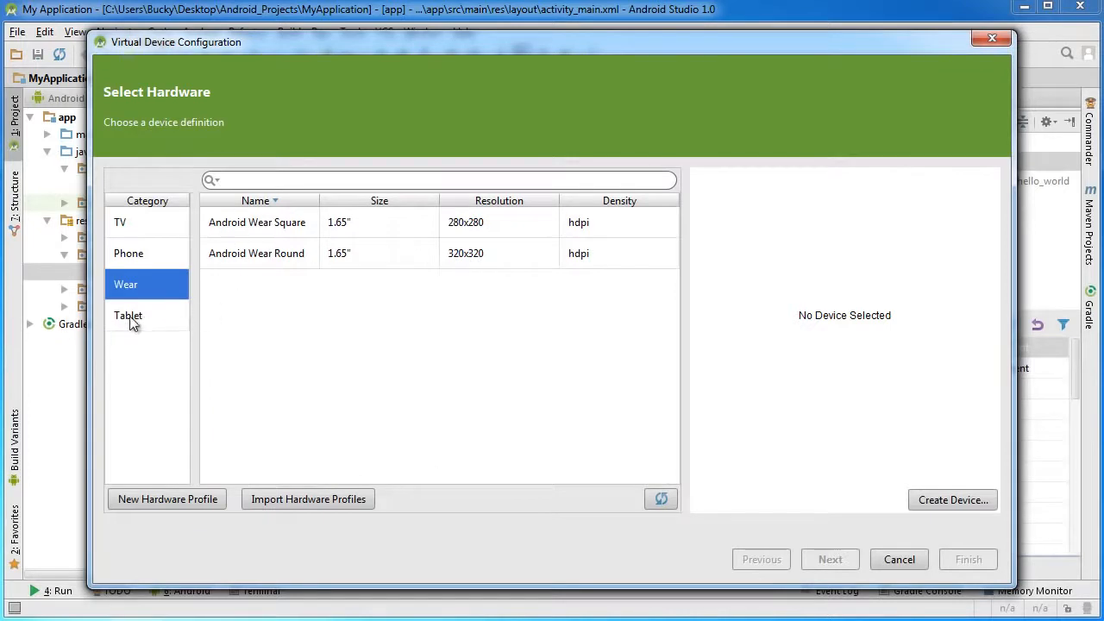
pyautogui.click(135, 314)
pyautogui.click(138, 248)
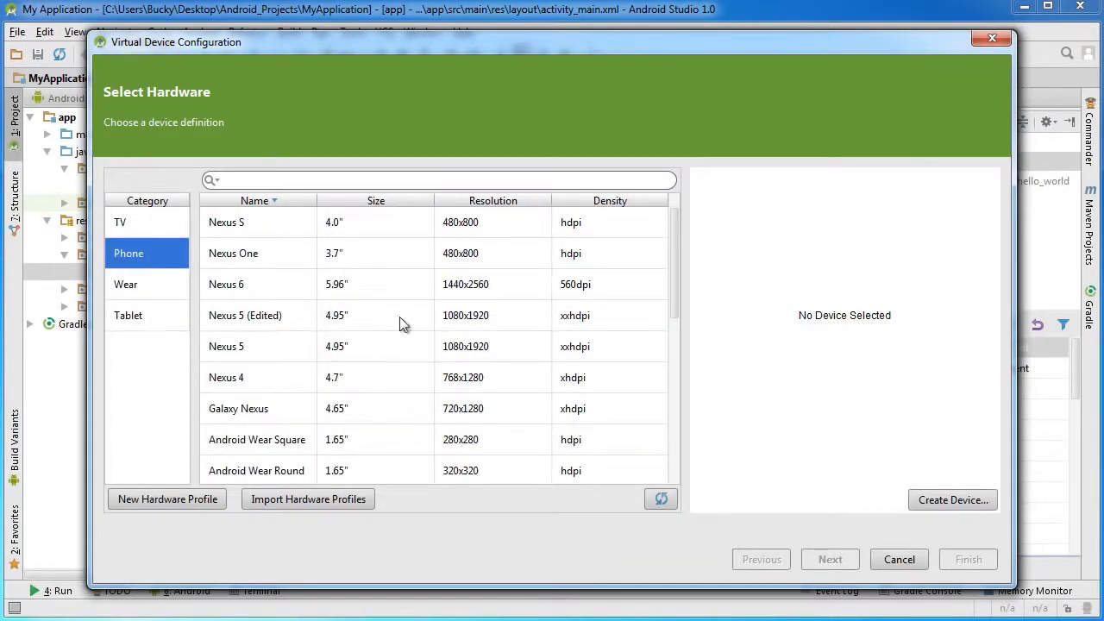
pyautogui.moveTo(673, 239)
pyautogui.mouseDown()
pyautogui.moveTo(665, 419)
pyautogui.moveTo(675, 227)
pyautogui.mouseUp()
pyautogui.click(262, 316)
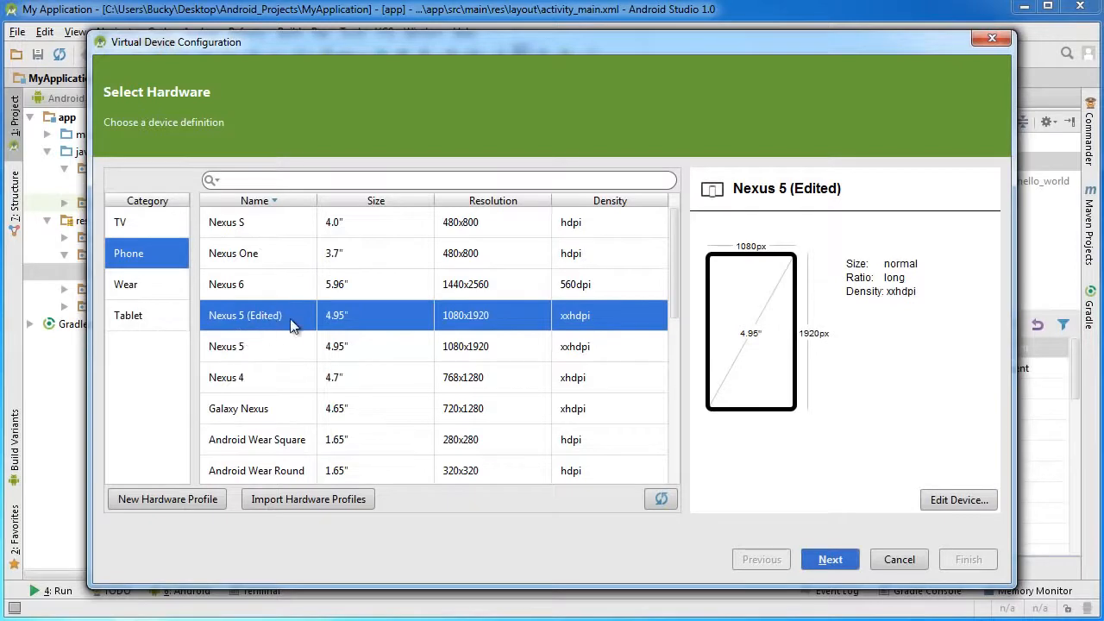
pyautogui.click(270, 352)
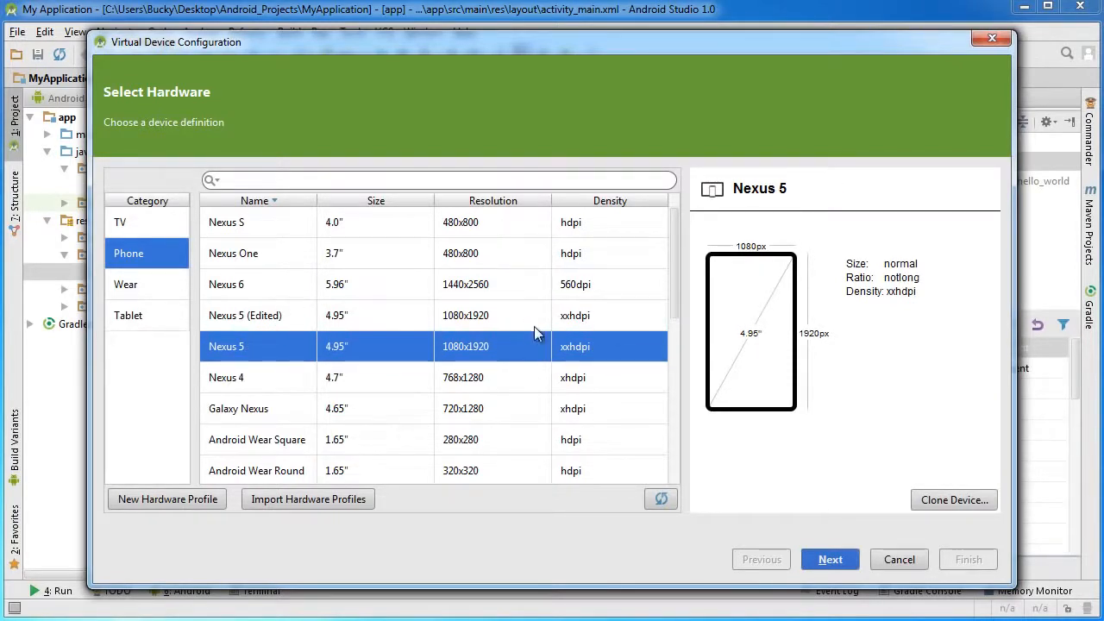
pyautogui.click(529, 373)
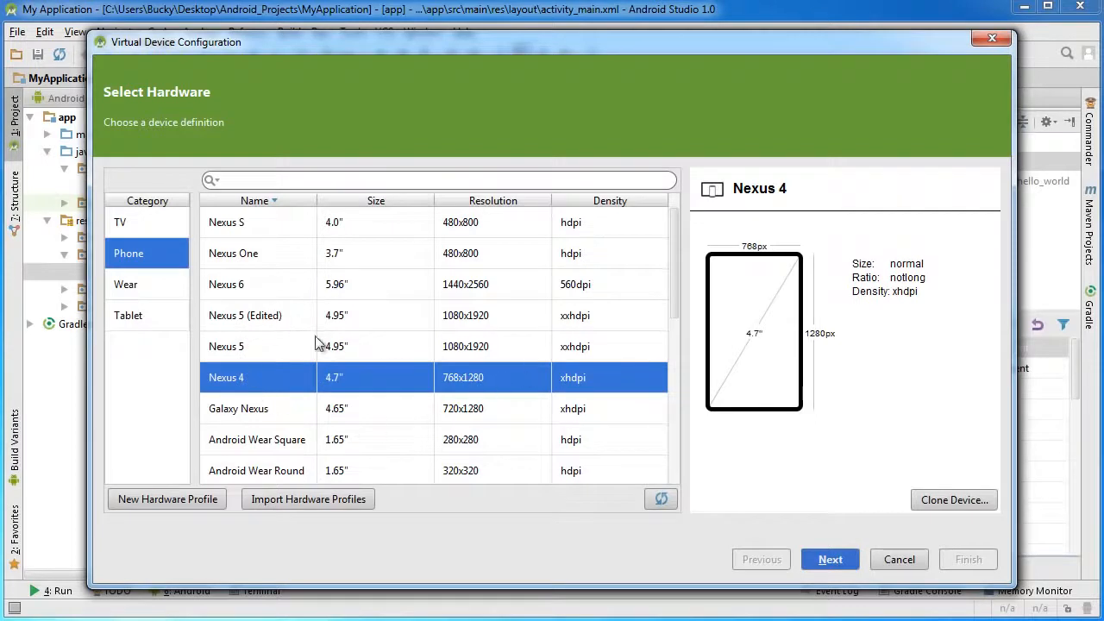
# Clone the Galaxy Nexus phone definition and name the copied hardware profile Slim Shady.
pyautogui.click(252, 413)
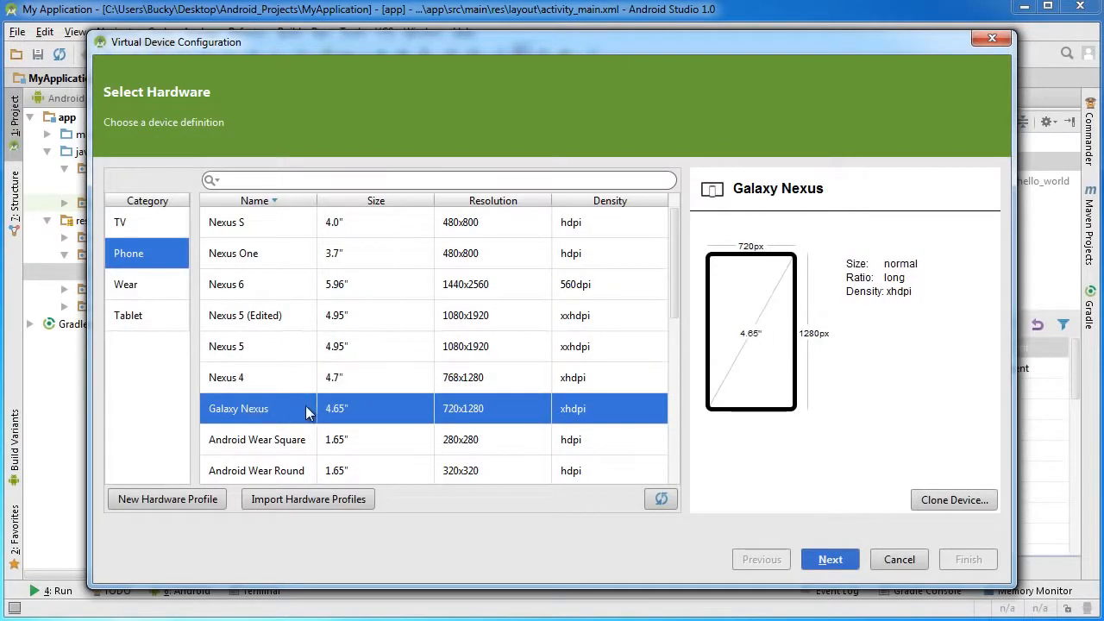
pyautogui.moveTo(672, 281); pyautogui.dragTo(671, 333)
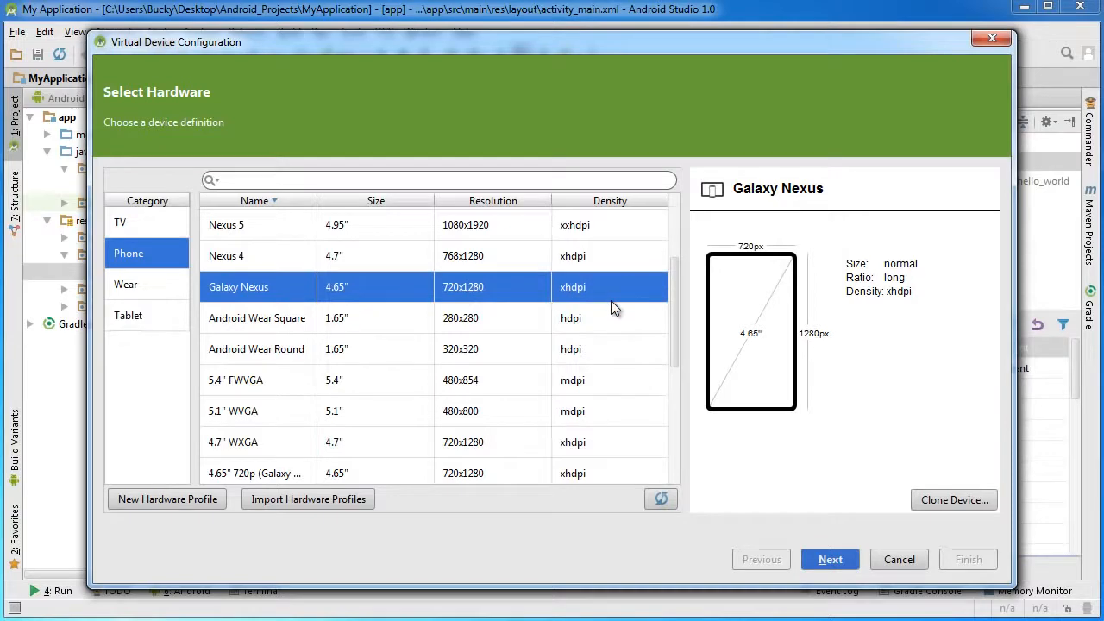
pyautogui.click(949, 500)
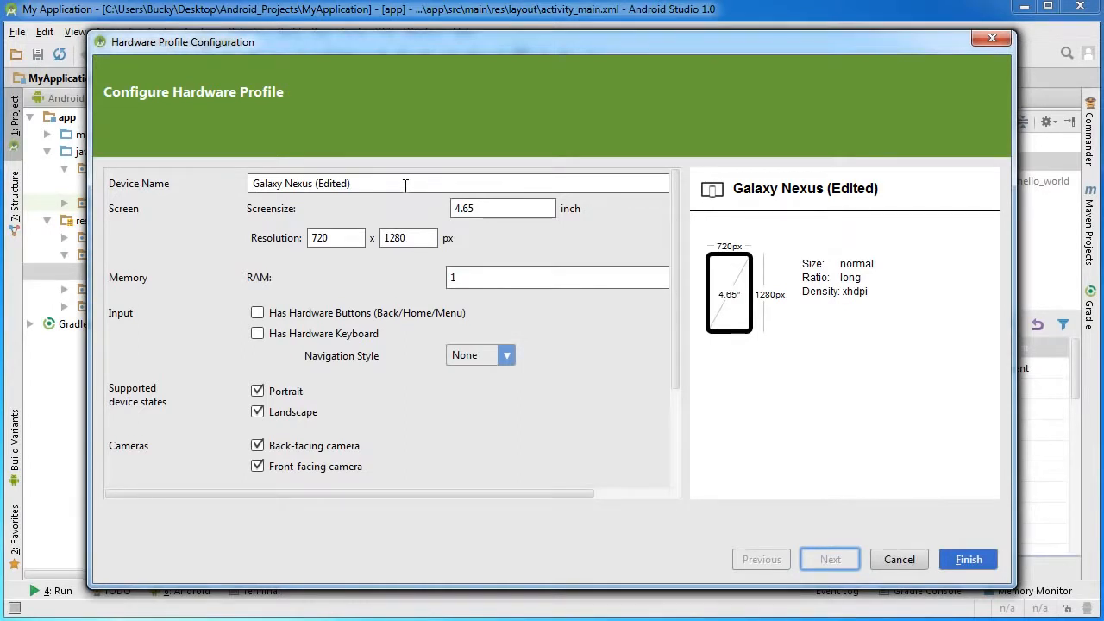
pyautogui.moveTo(381, 183); pyautogui.dragTo(194, 181)
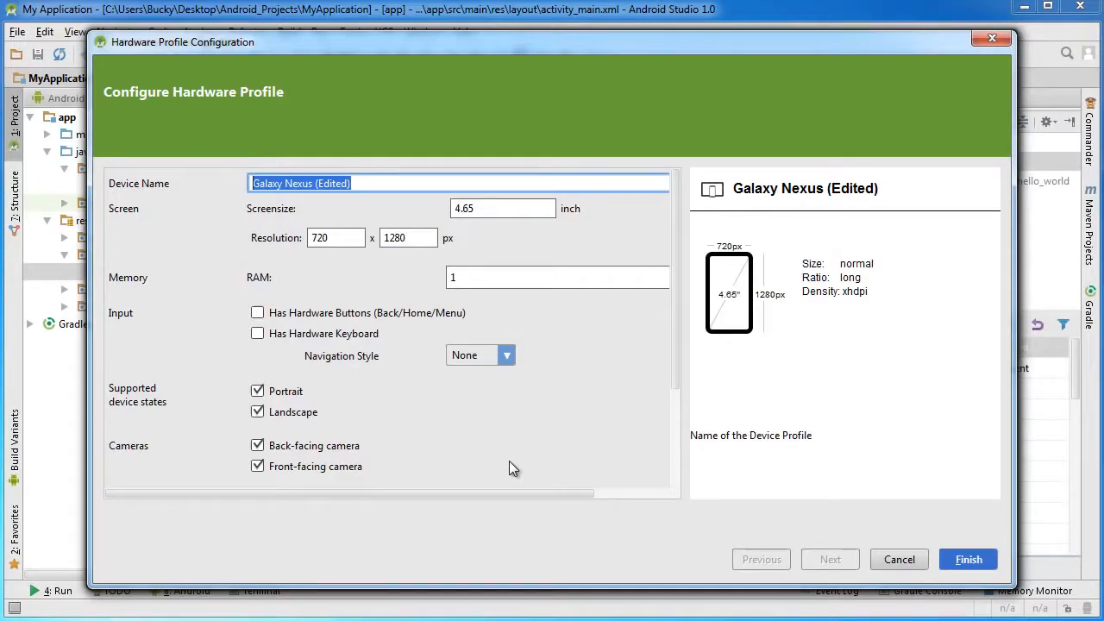
pyautogui.write('Sl')
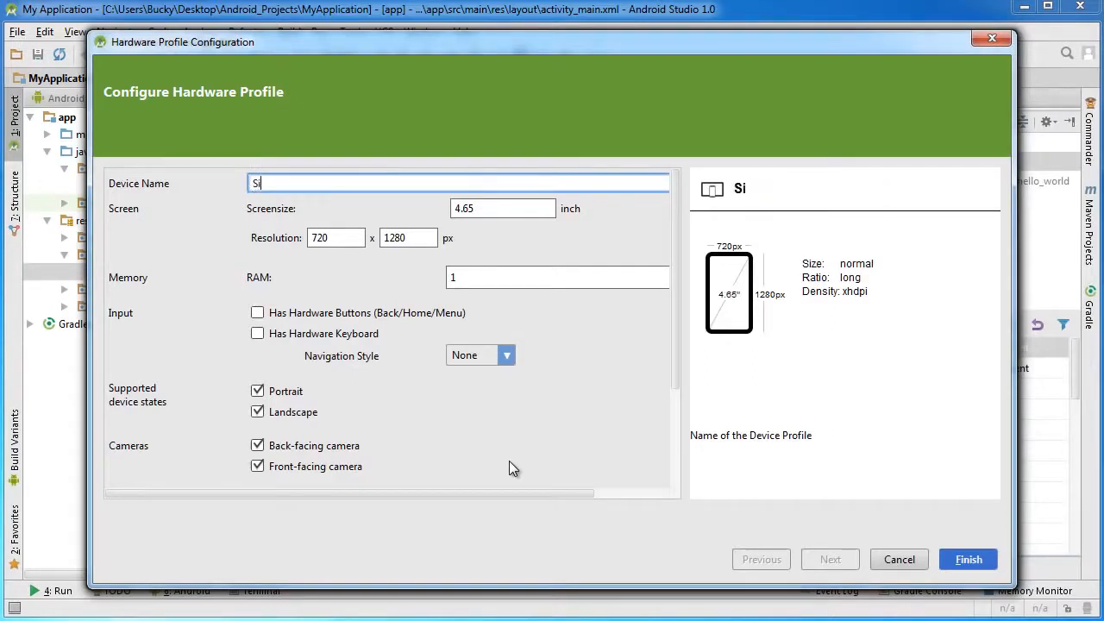
pyautogui.press('BackSpace')
pyautogui.write('lim Shady')
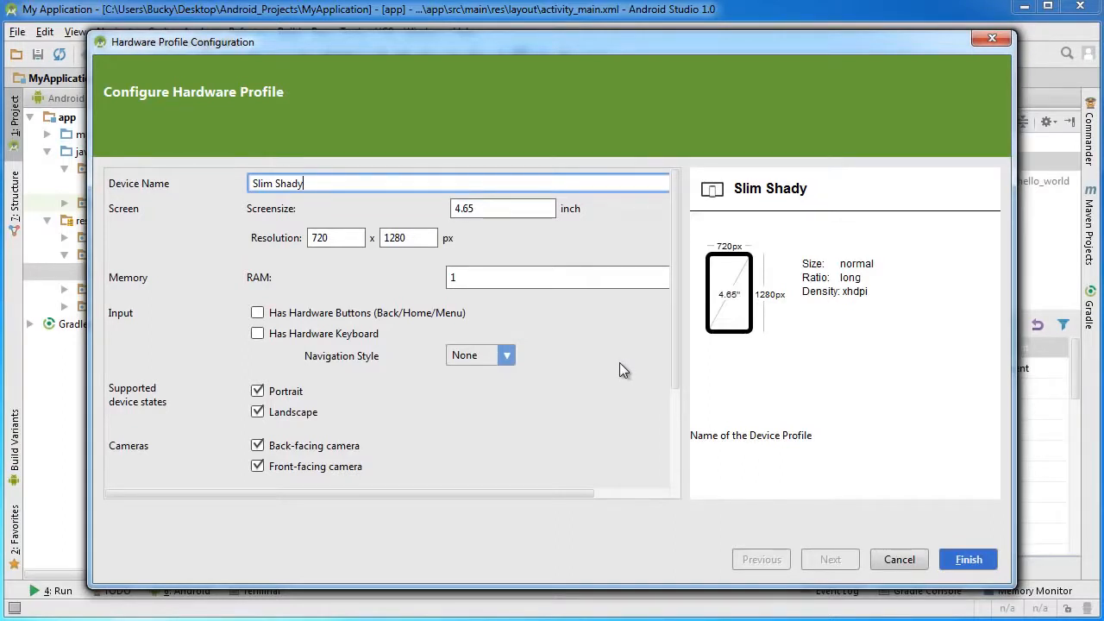
# Examine the device name, screen size and resolution settings of the hardware profile.
pyautogui.moveTo(314, 188); pyautogui.dragTo(186, 204)
pyautogui.moveTo(339, 183); pyautogui.dragTo(186, 182)
pyautogui.click(330, 186)
pyautogui.click(509, 210)
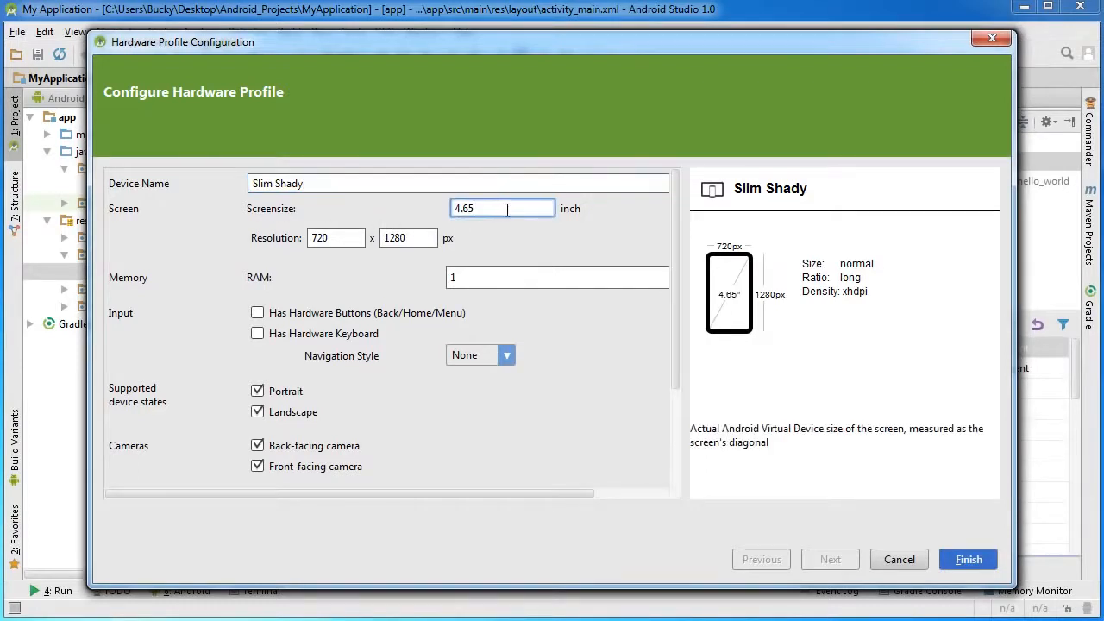
pyautogui.click(353, 241)
pyautogui.click(419, 239)
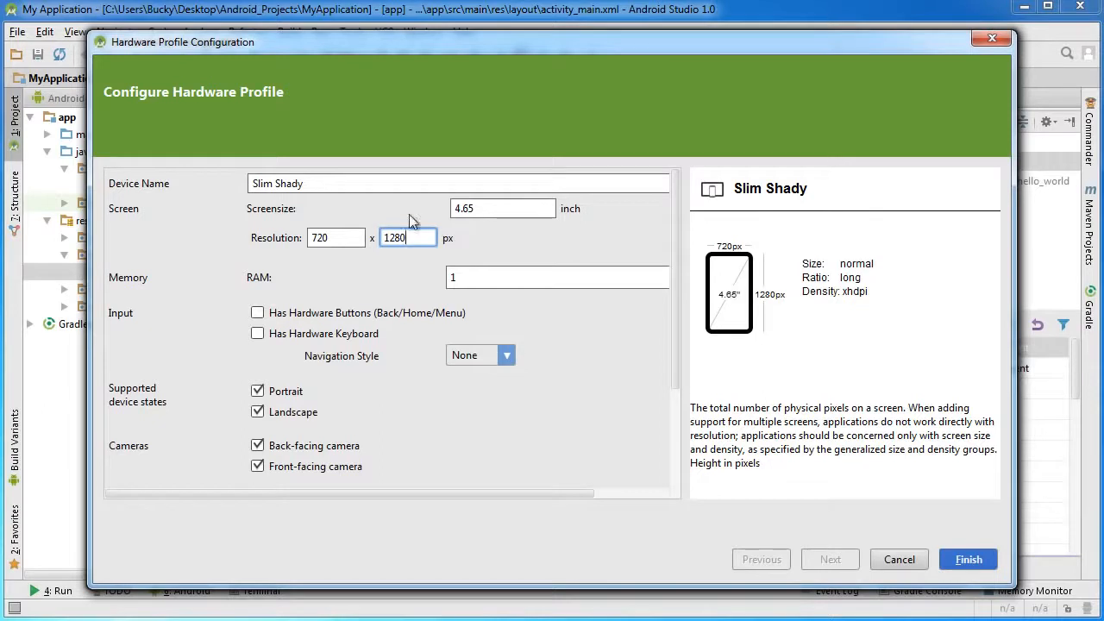
pyautogui.moveTo(328, 183); pyautogui.dragTo(248, 183)
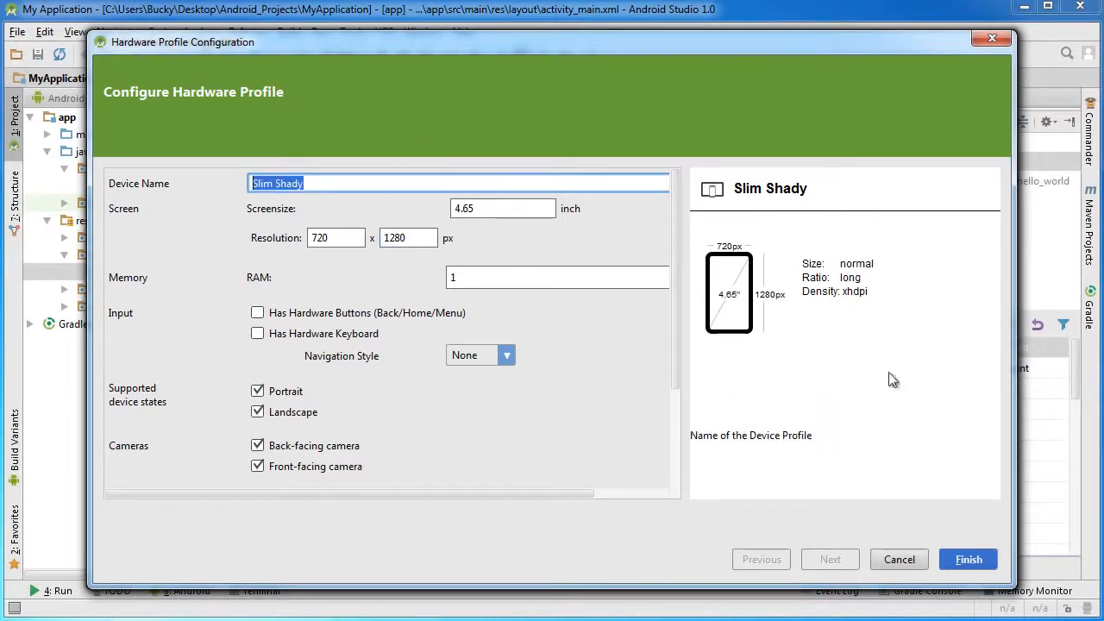
# Save the hardware profile and choose the Slim Shady phone as the virtual device's hardware.
pyautogui.click(964, 562)
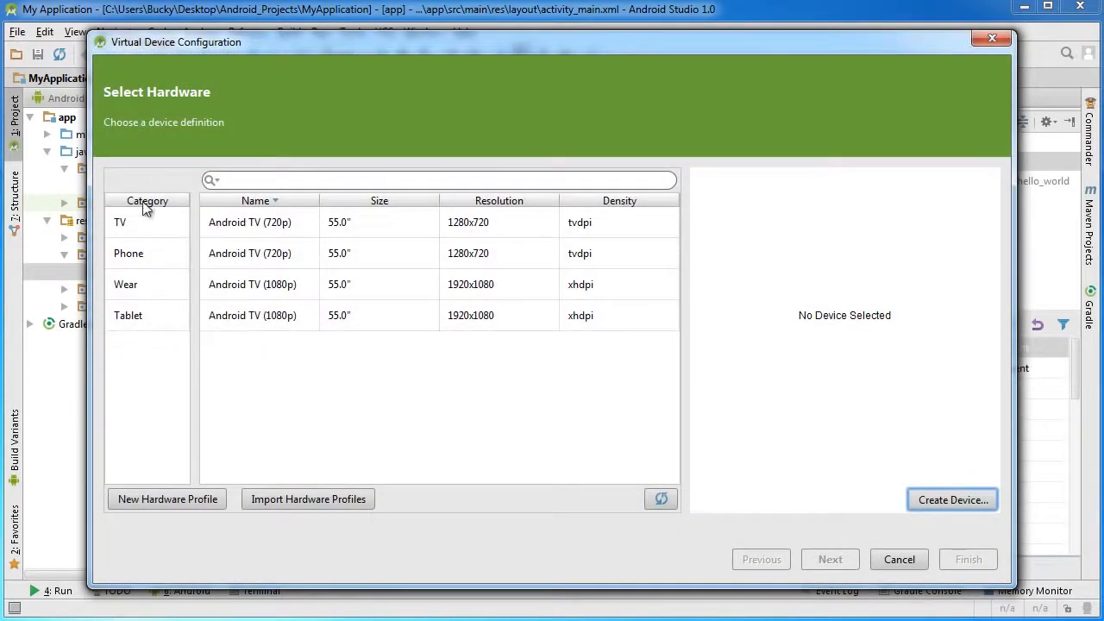
pyautogui.click(142, 256)
pyautogui.click(277, 226)
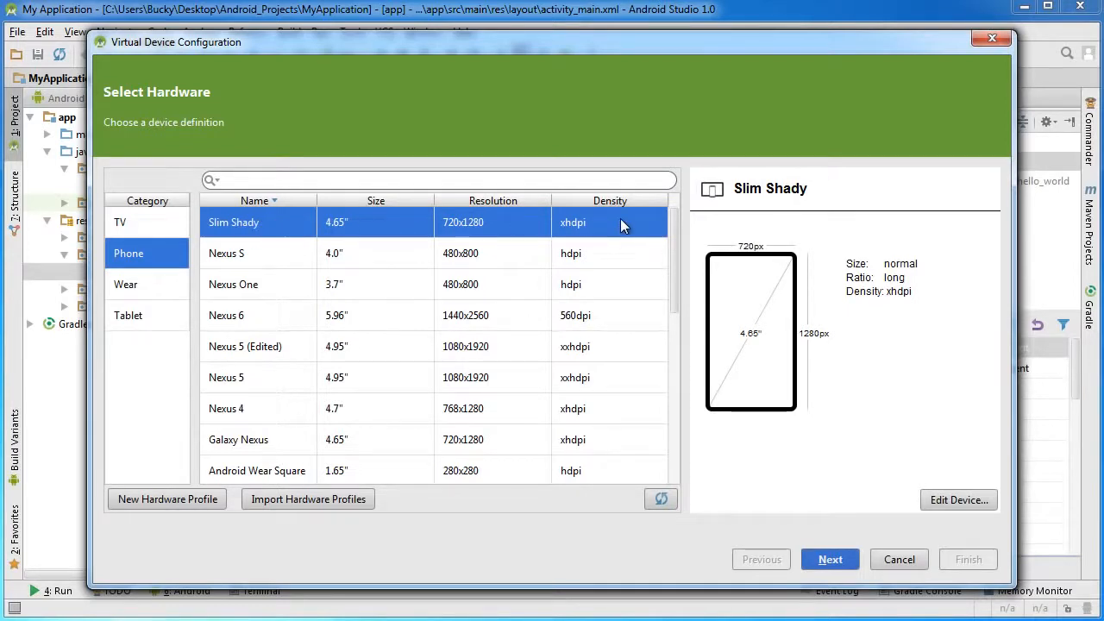
pyautogui.click(834, 559)
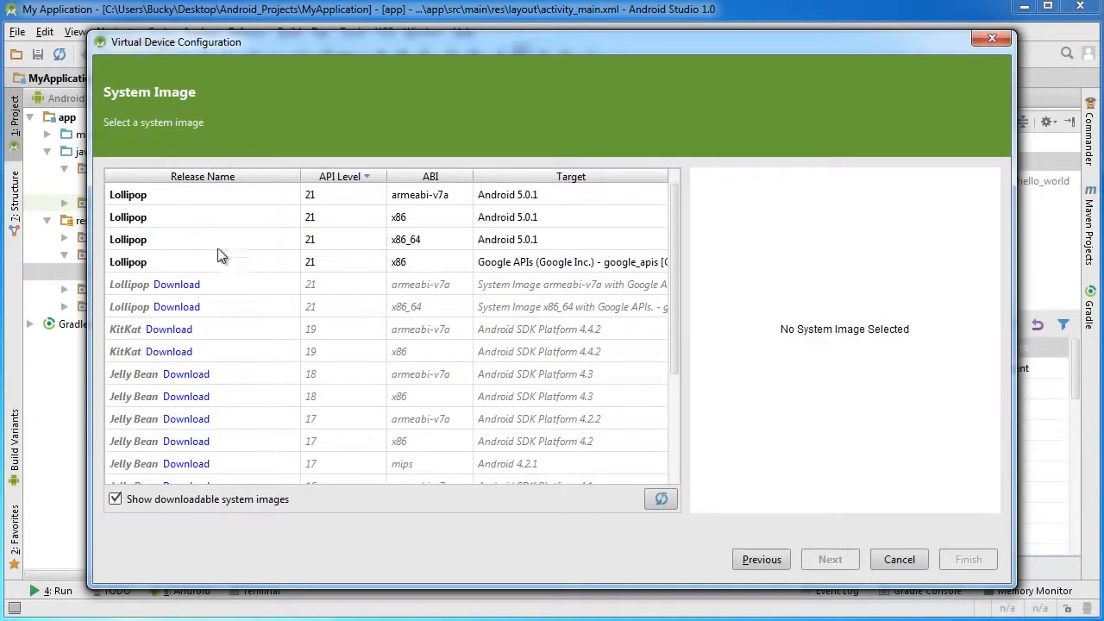
# Compare the installed Lollipop system images and choose the API 21 x86 one with Google APIs for the virtual device.
pyautogui.click(345, 264)
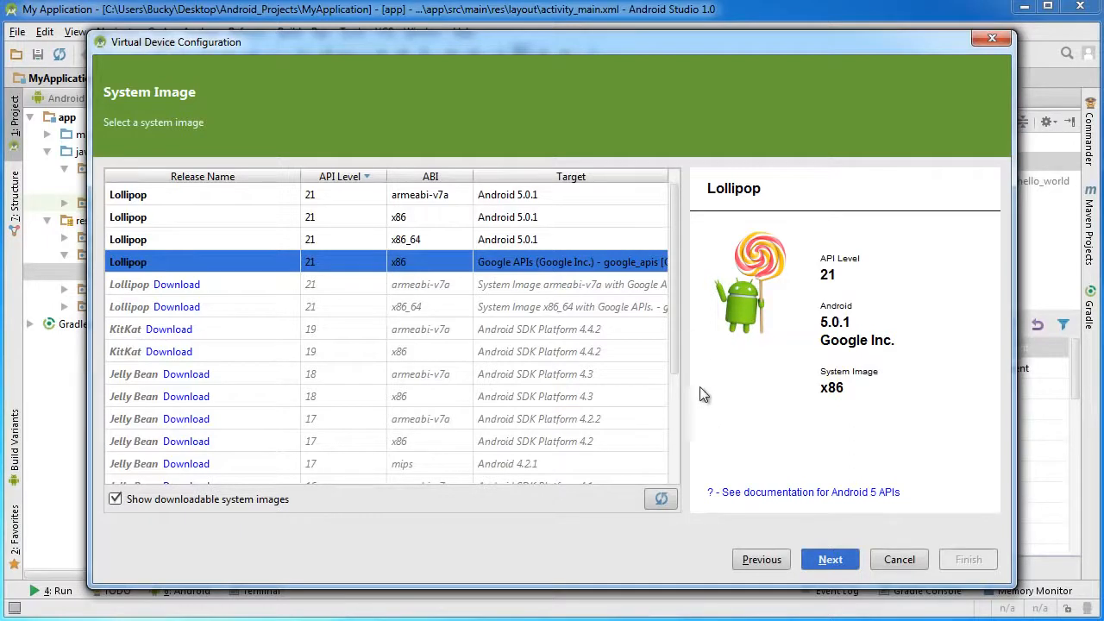
pyautogui.click(233, 195)
pyautogui.click(229, 217)
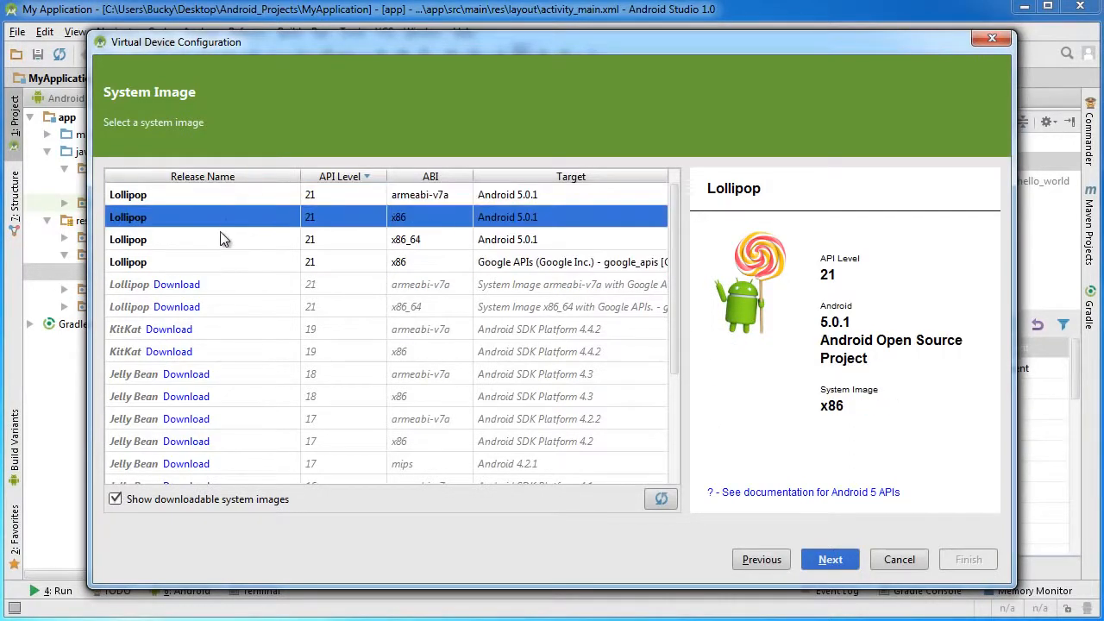
pyautogui.click(224, 239)
pyautogui.click(228, 261)
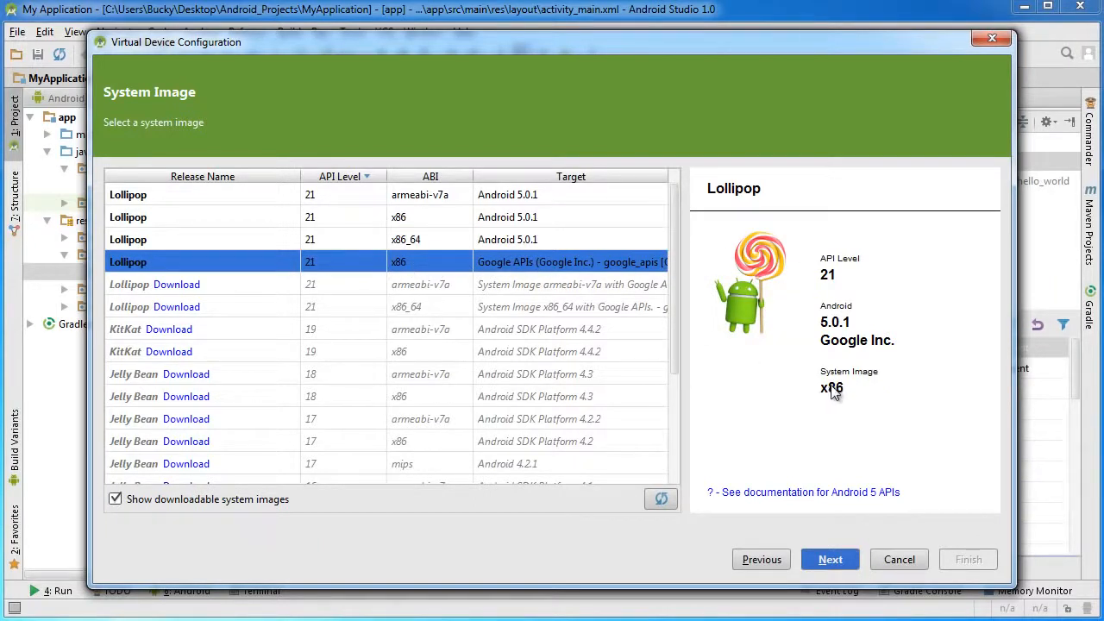
pyautogui.click(553, 238)
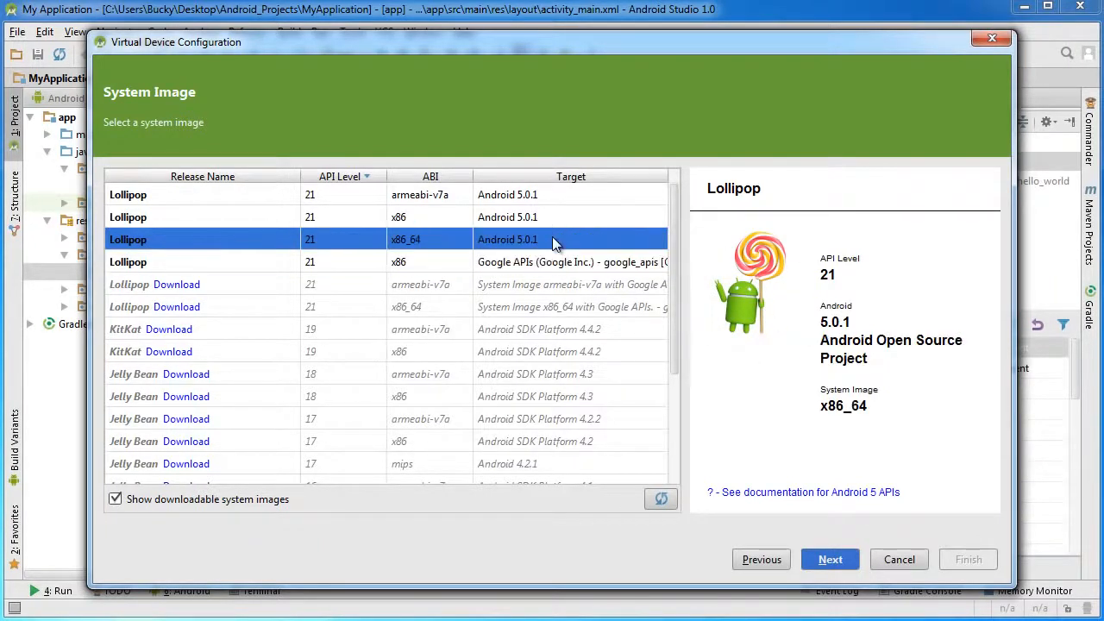
pyautogui.click(555, 217)
pyautogui.click(555, 195)
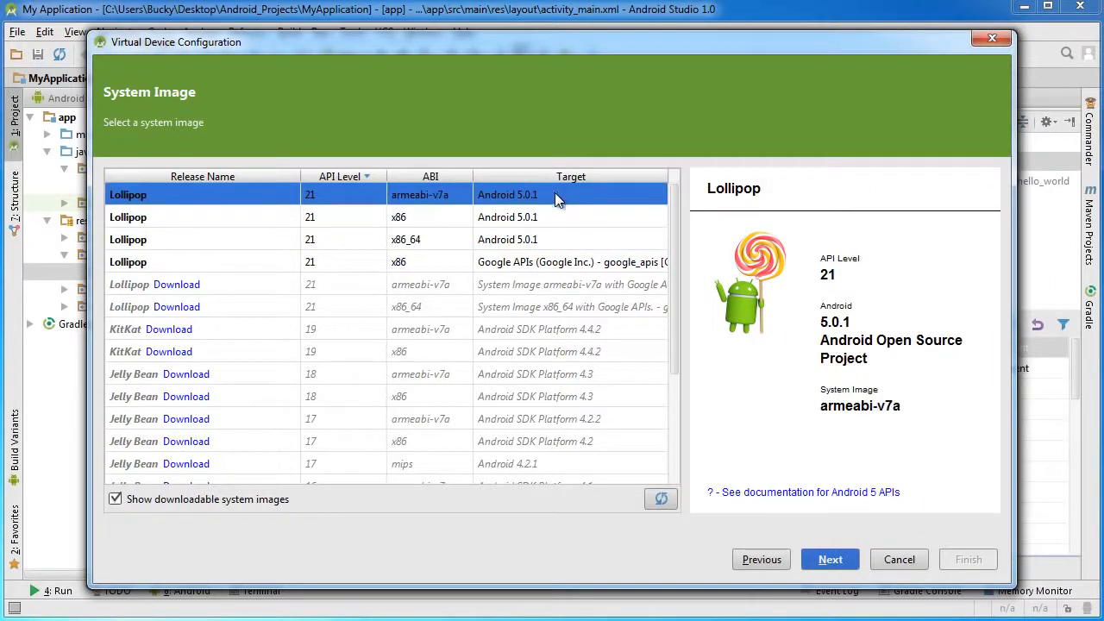
pyautogui.click(578, 262)
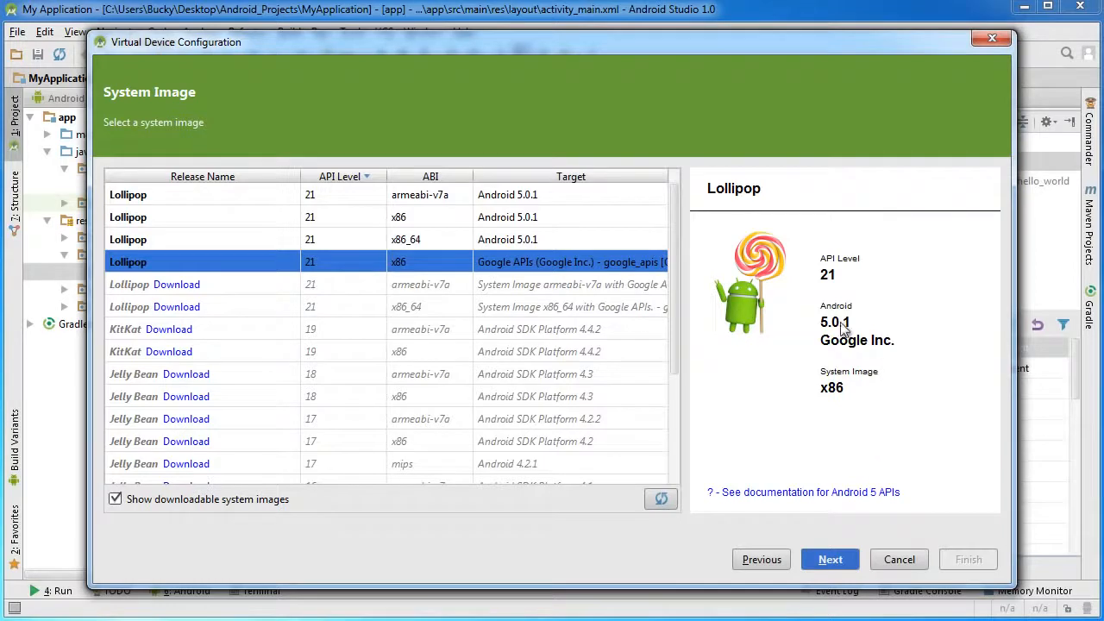
pyautogui.click(830, 560)
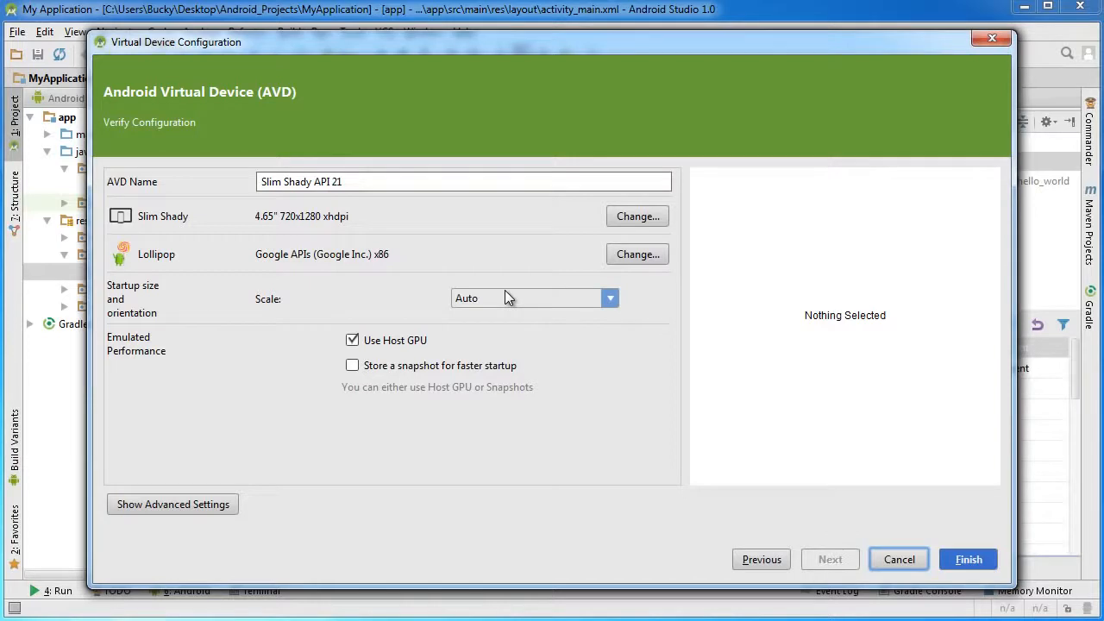
# Review the virtual device's name and the available startup scale options in its configuration.
pyautogui.click(345, 183)
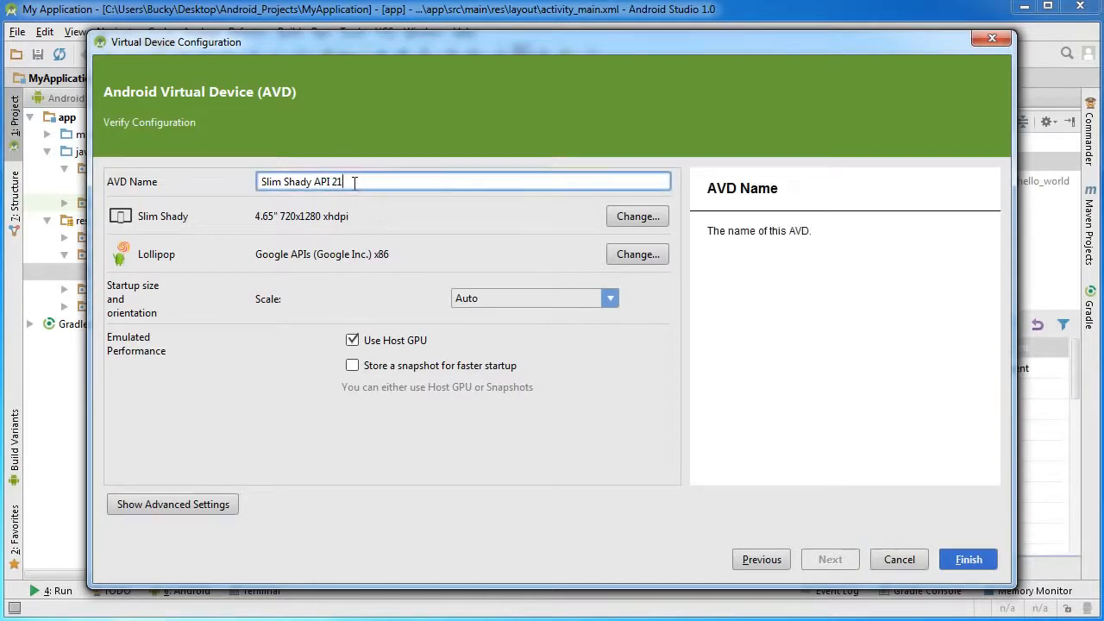
pyautogui.moveTo(345, 183); pyautogui.dragTo(173, 183)
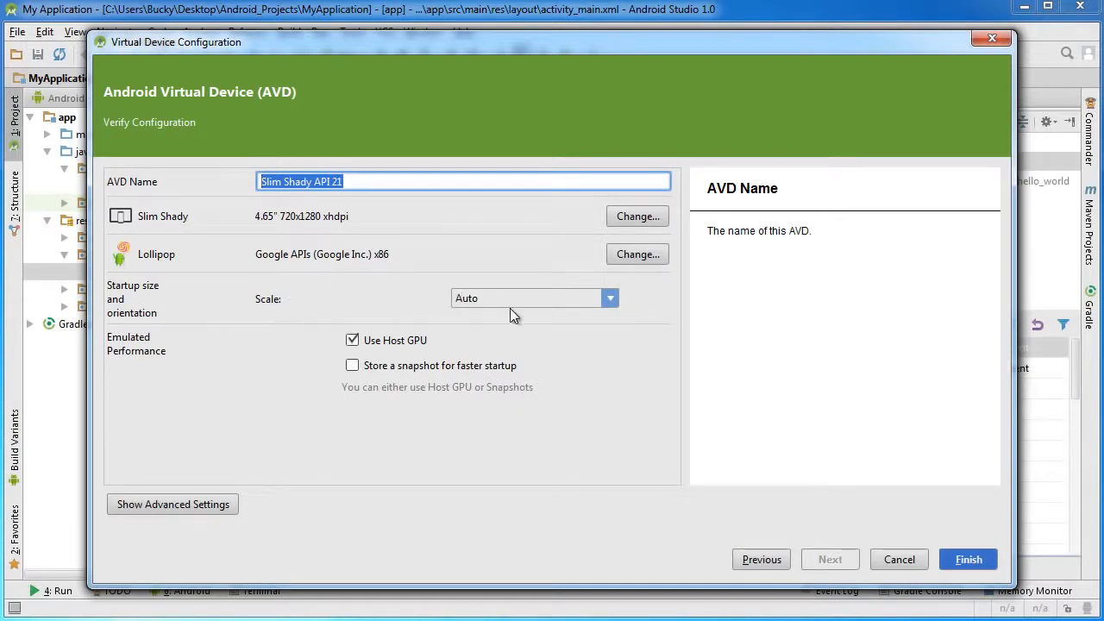
pyautogui.click(535, 297)
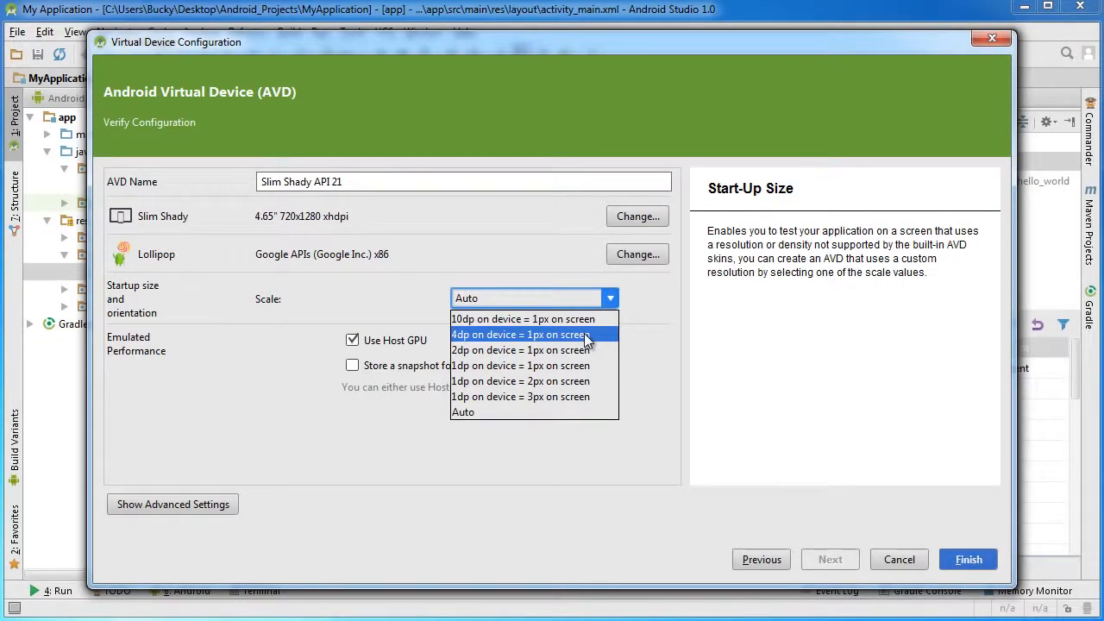
pyautogui.click(390, 295)
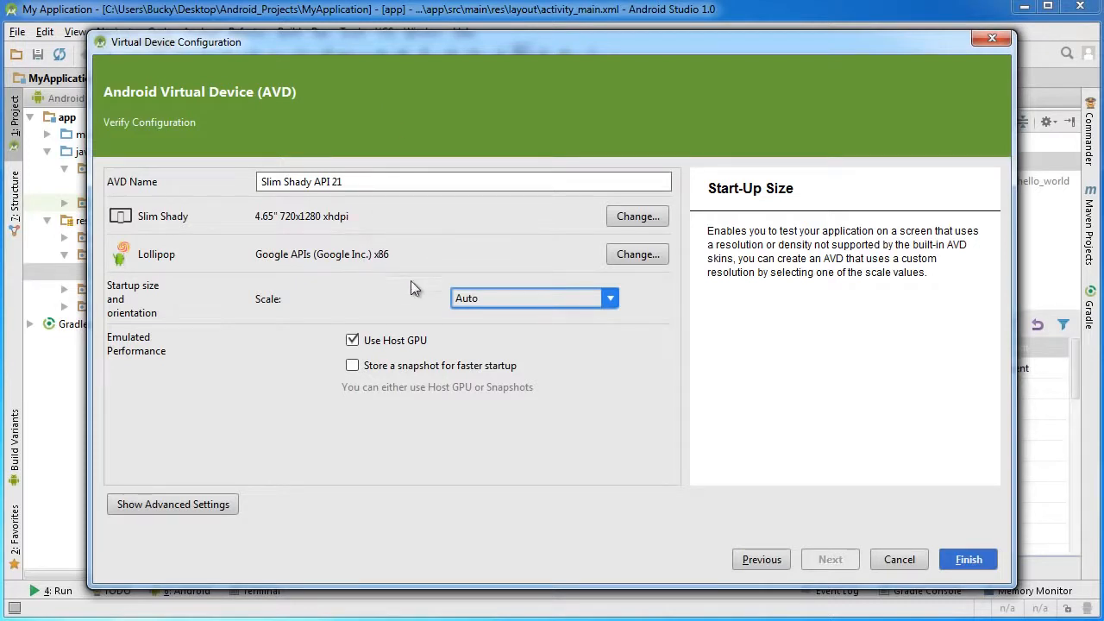
# Set the virtual device's startup scale to 4dp on device = 1px on screen.
pyautogui.click(528, 302)
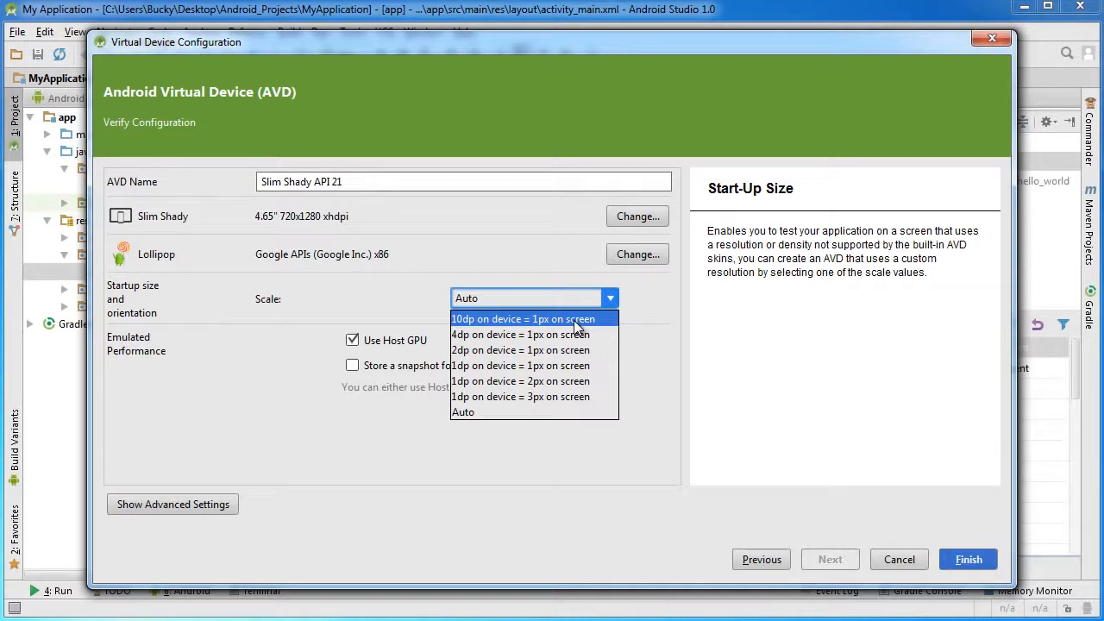
pyautogui.click(496, 335)
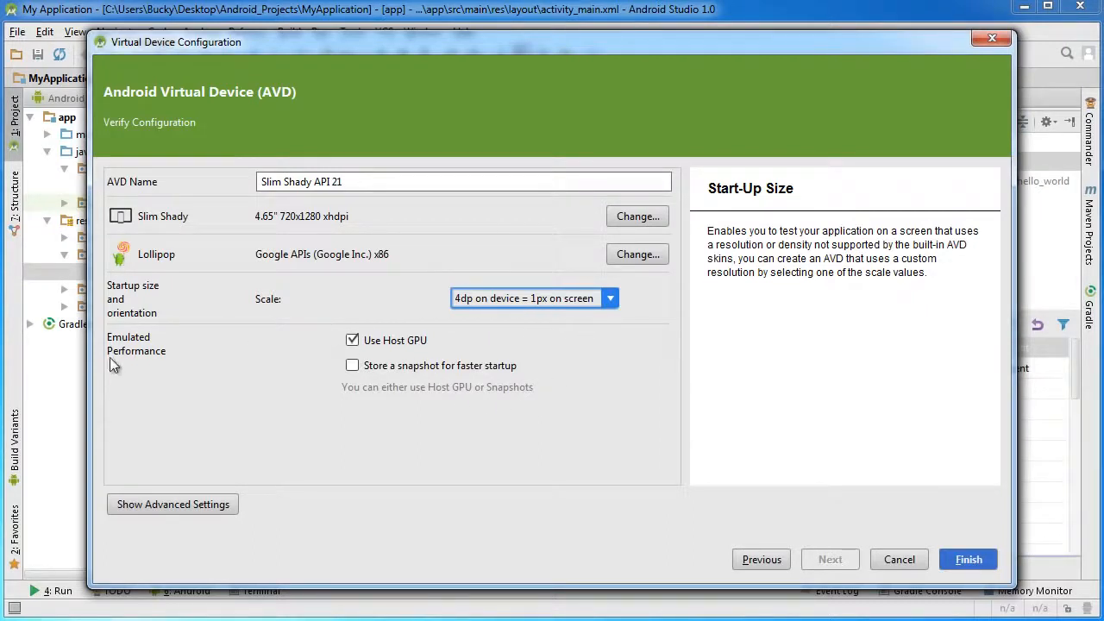
# Try storing a snapshot for faster startup in place of using the host GPU for emulated performance.
pyautogui.click(352, 367)
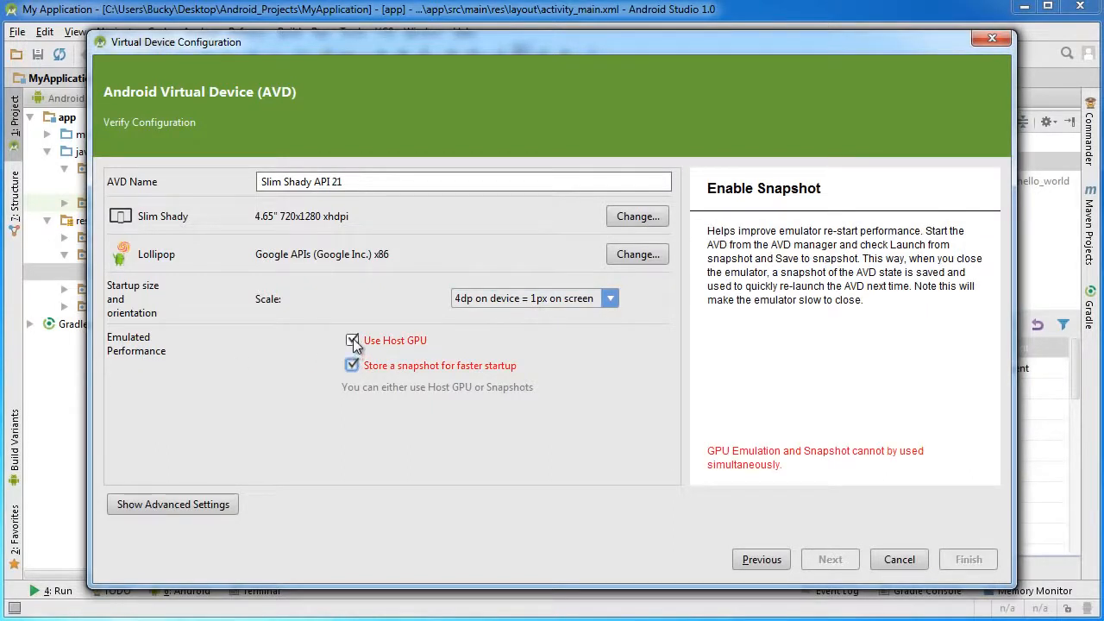
pyautogui.click(353, 339)
pyautogui.click(353, 365)
pyautogui.click(353, 341)
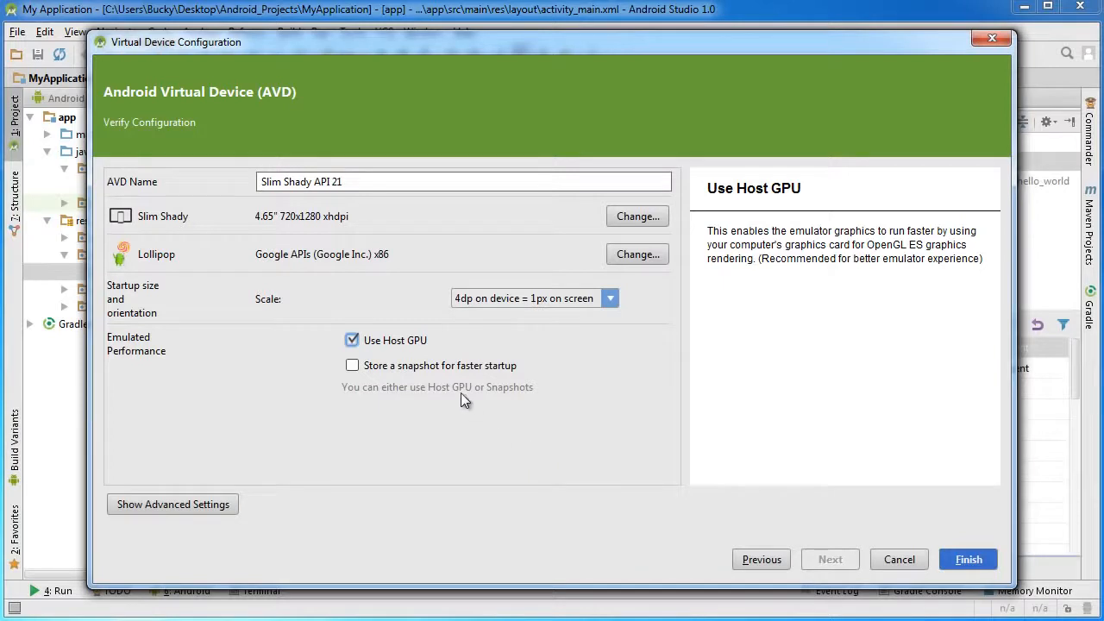
pyautogui.click(352, 365)
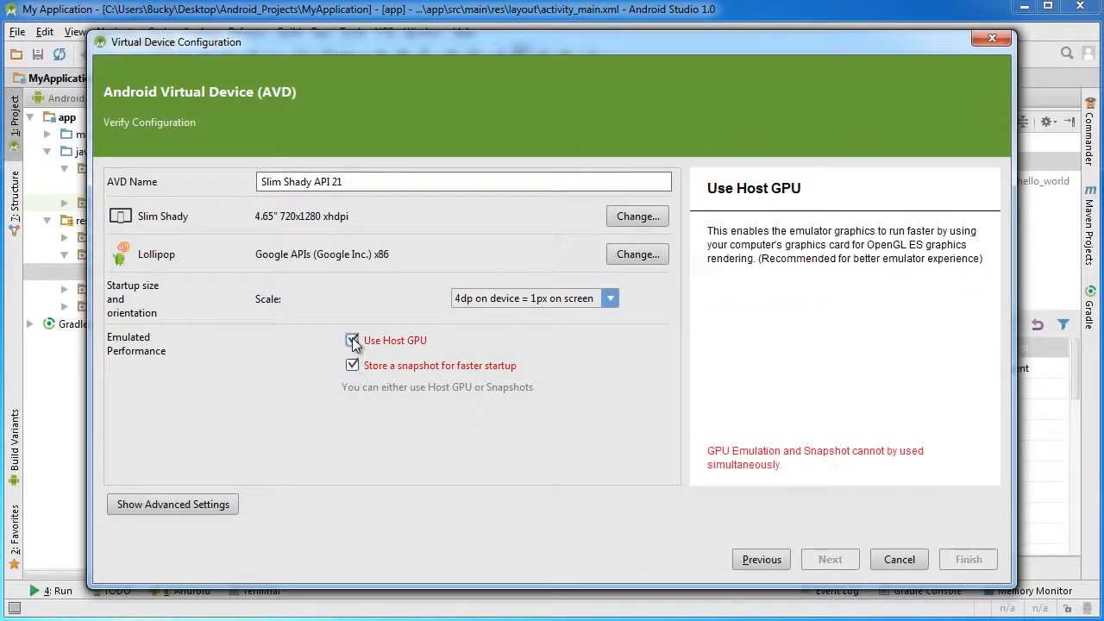
pyautogui.click(352, 340)
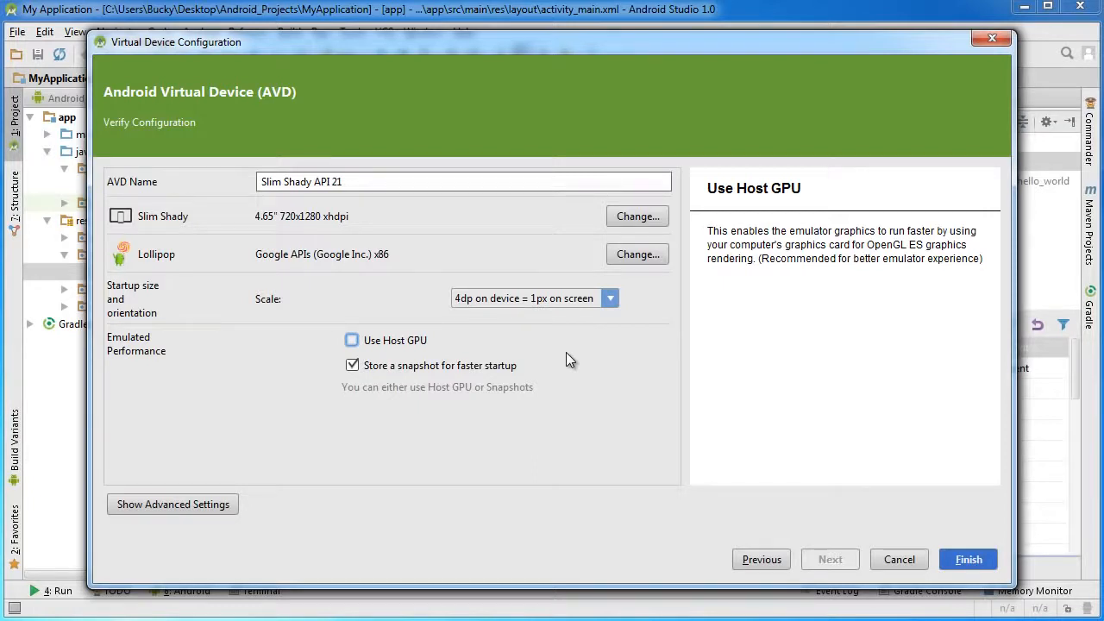
# Use the host GPU without a stored snapshot and finish creating the Slim Shady API 21 virtual device.
pyautogui.click(353, 366)
pyautogui.click(352, 342)
pyautogui.click(970, 561)
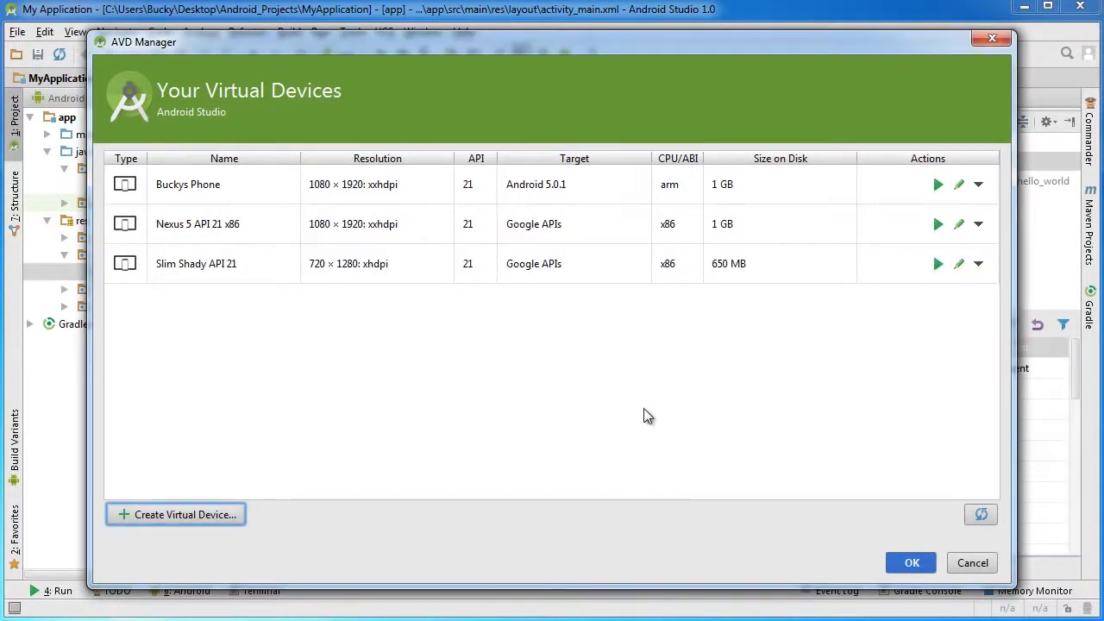
# Reopen the Slim Shady API 21 configuration, review its startup scale options and close it without changes.
pyautogui.click(224, 267)
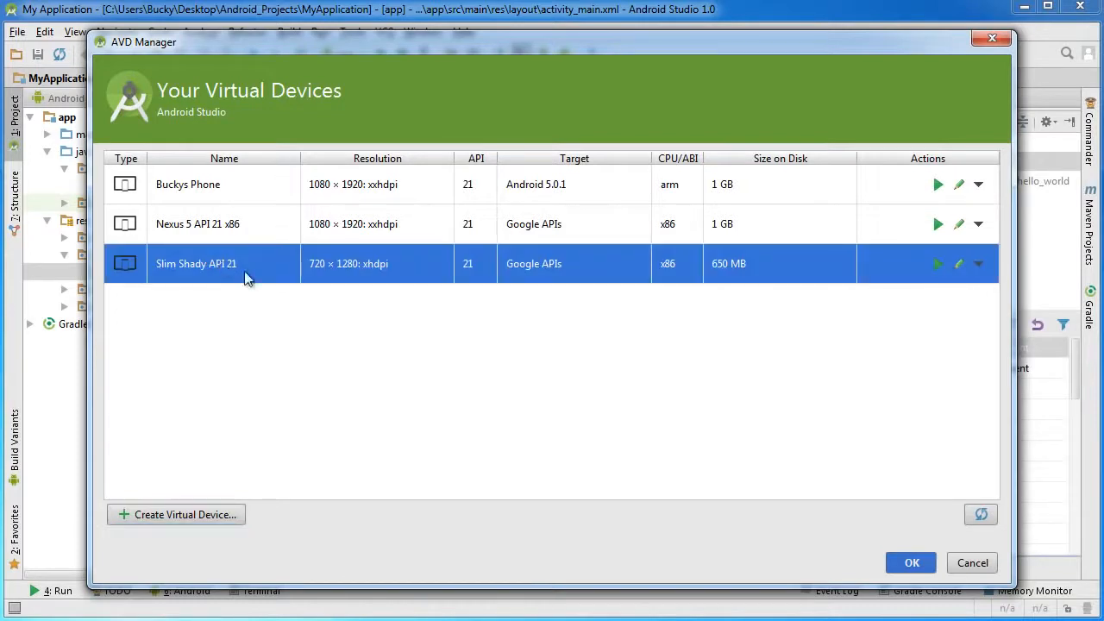
pyautogui.click(959, 268)
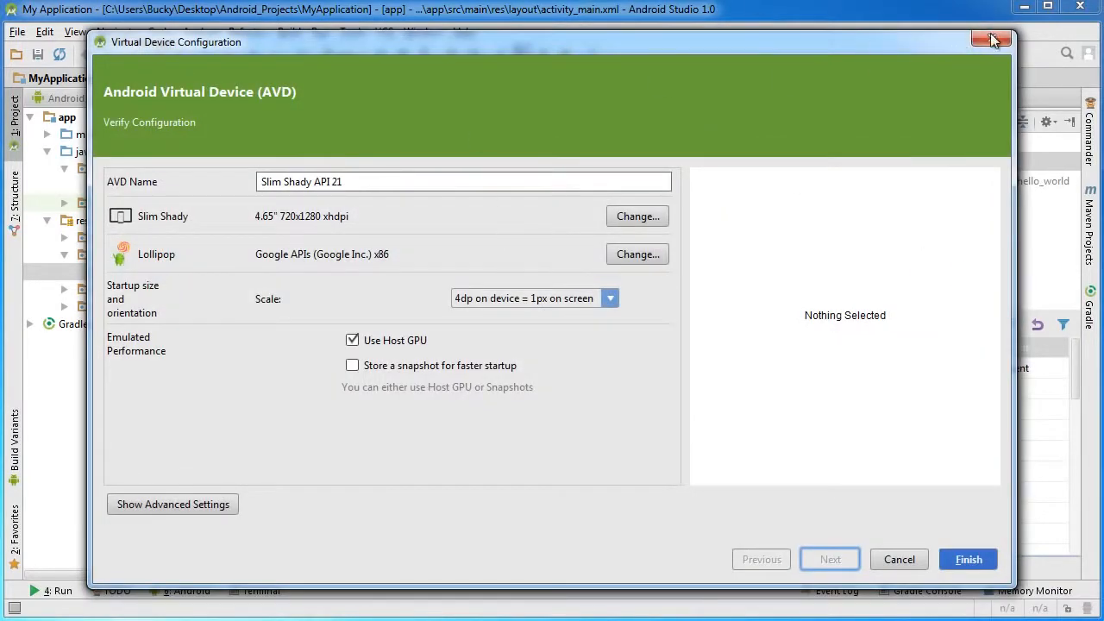
pyautogui.click(616, 296)
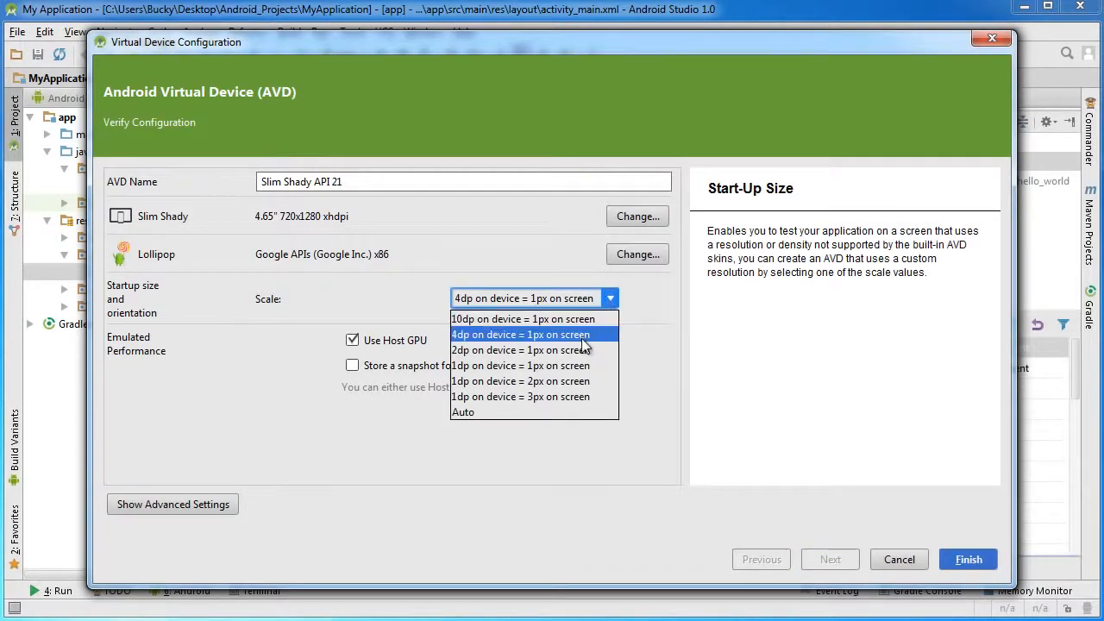
pyautogui.click(663, 314)
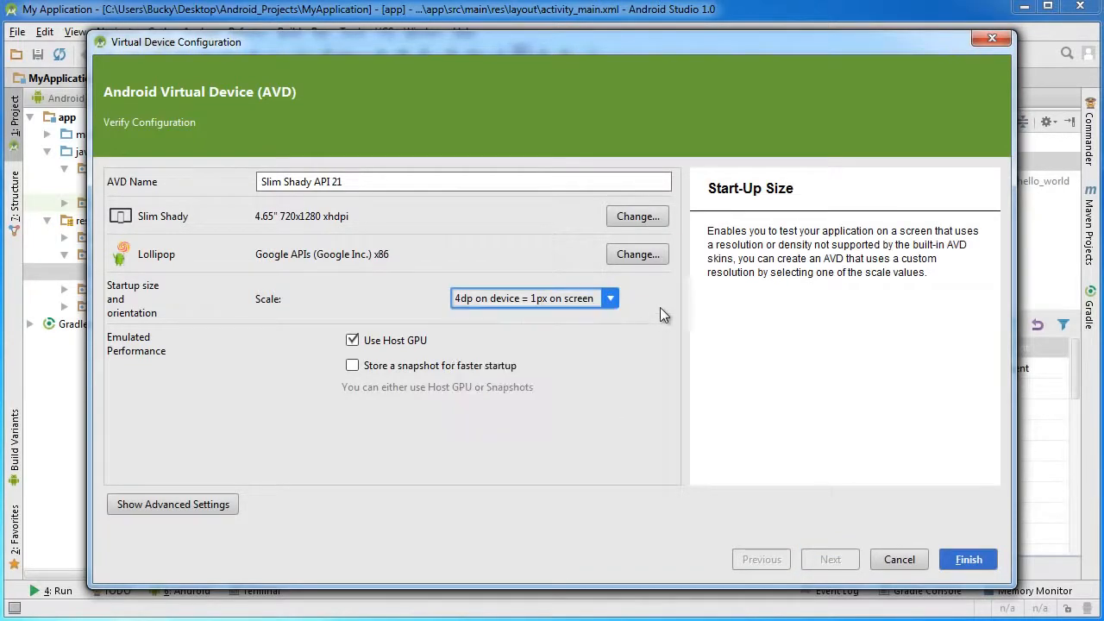
pyautogui.click(995, 41)
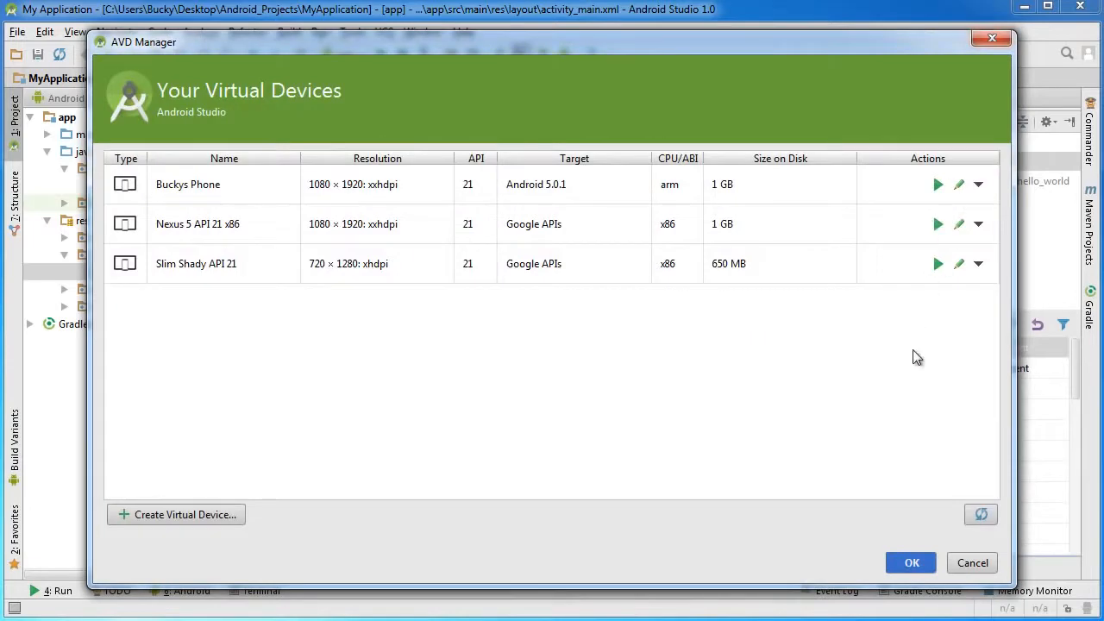
# Launch the Slim Shady API 21 virtual device and position its emulator window beside the layout preview.
pyautogui.click(937, 265)
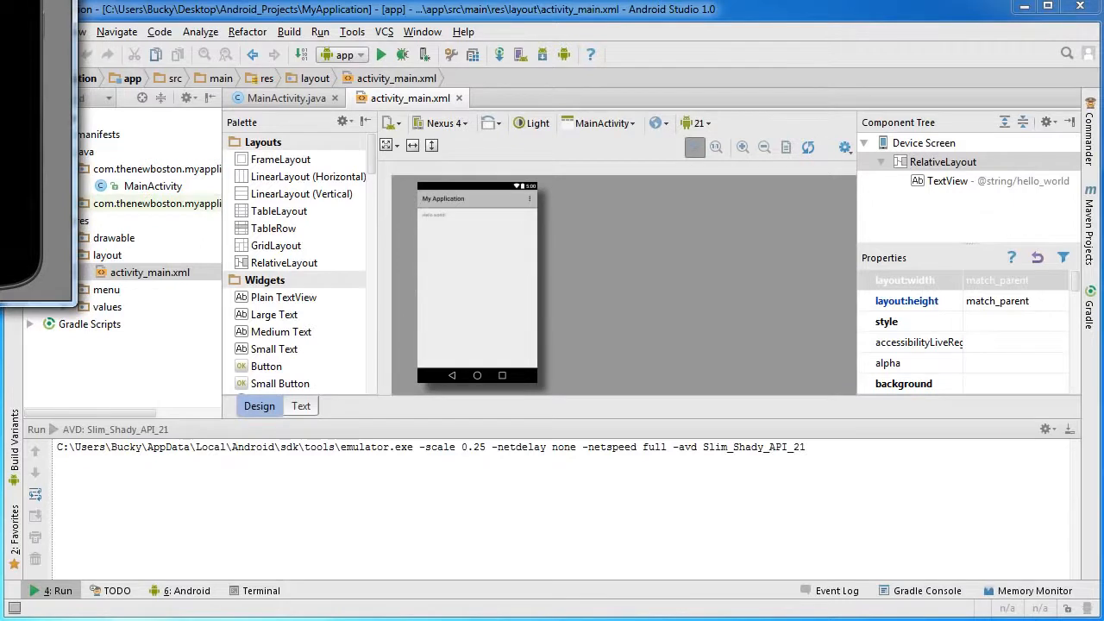
pyautogui.moveTo(312, 64); pyautogui.dragTo(743, 95)
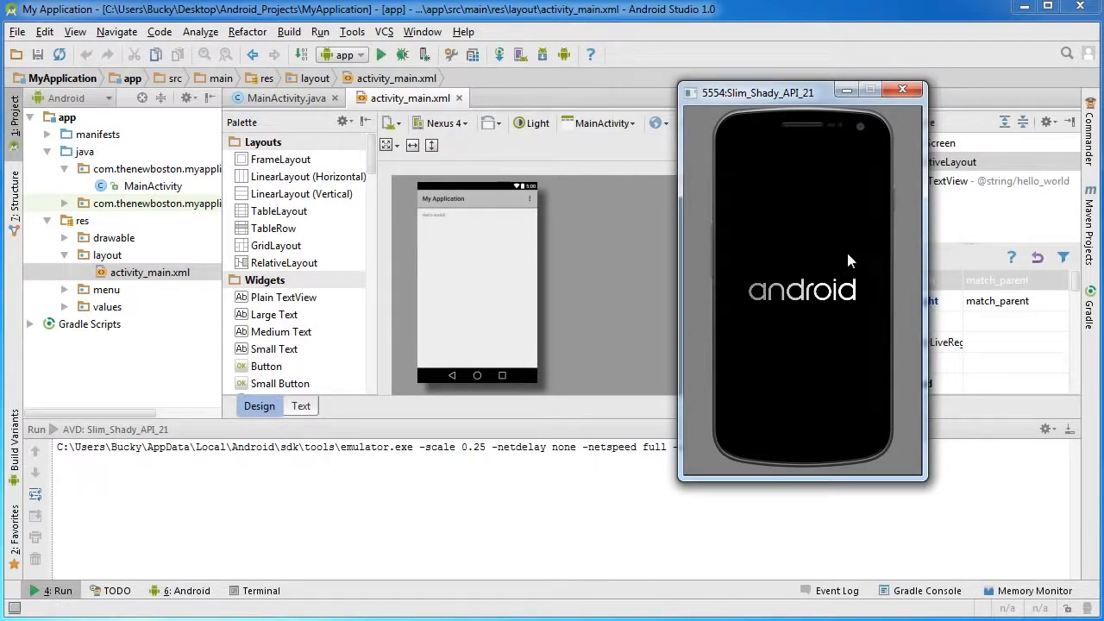
pyautogui.moveTo(758, 93)
pyautogui.mouseDown()
pyautogui.moveTo(772, 110)
pyautogui.moveTo(756, 106)
pyautogui.mouseUp()
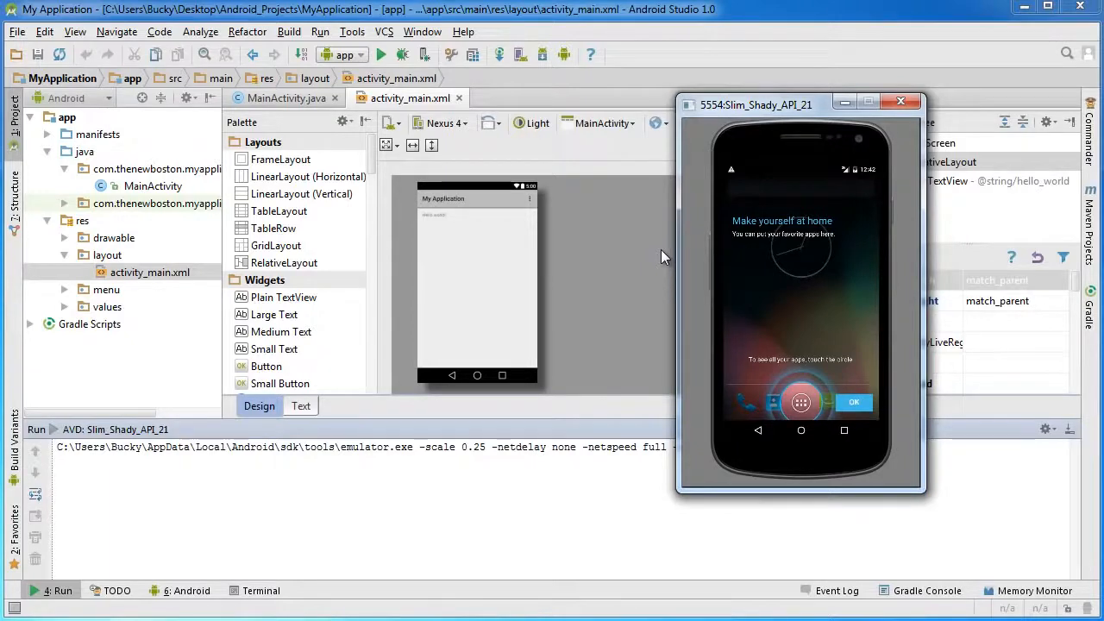
# Return to the main window and show the activity_main.xml layout in the editor.
pyautogui.click(291, 99)
pyautogui.click(410, 99)
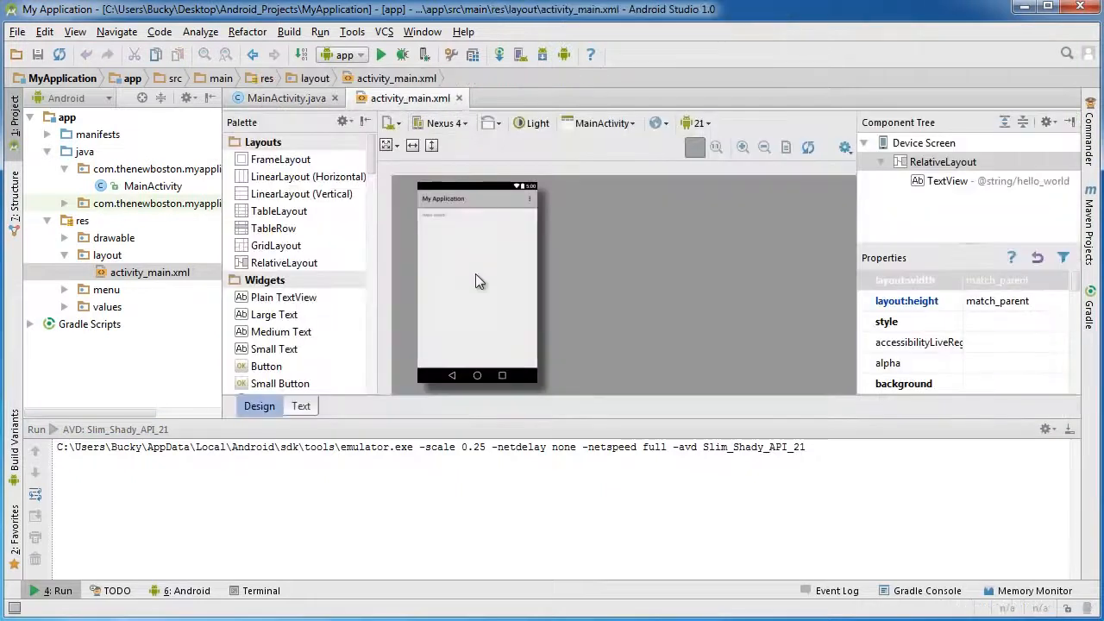